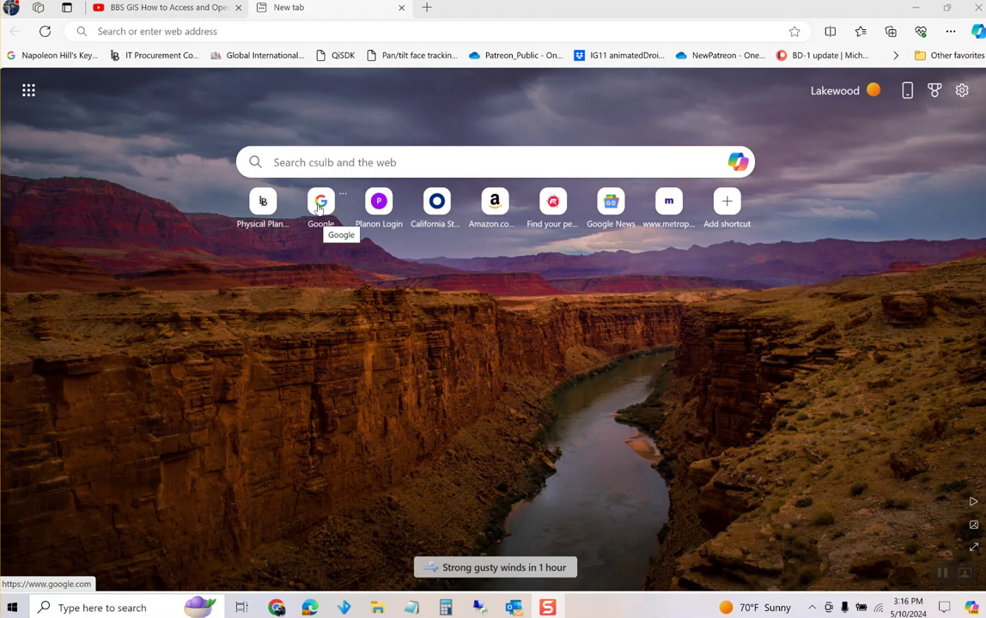
# Search Google for 'arcgis online login' using the suggested search.
pyautogui.click(331, 222)
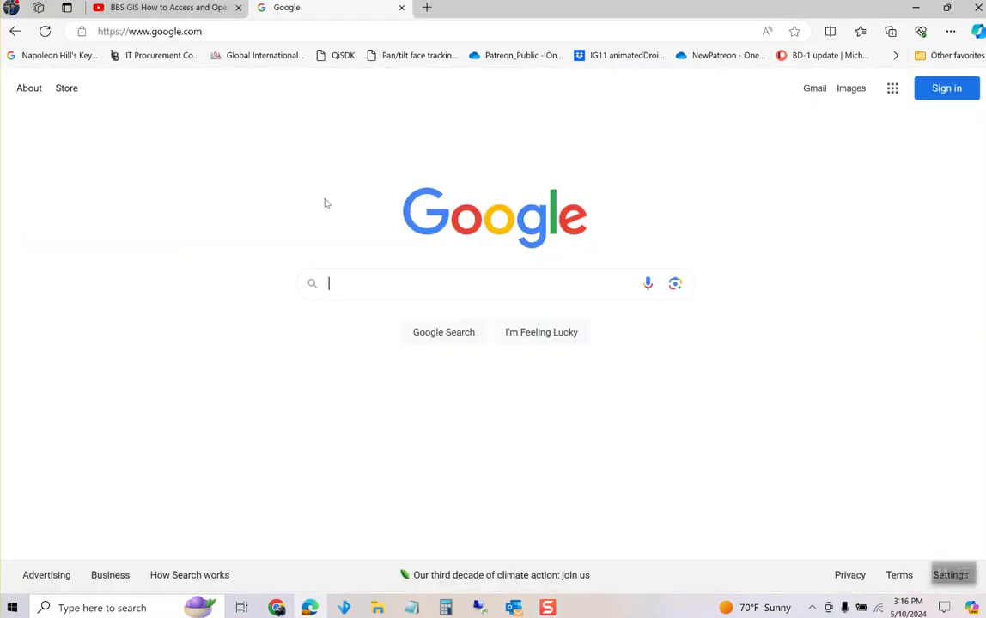
pyautogui.click(432, 285)
pyautogui.write('arcgs')
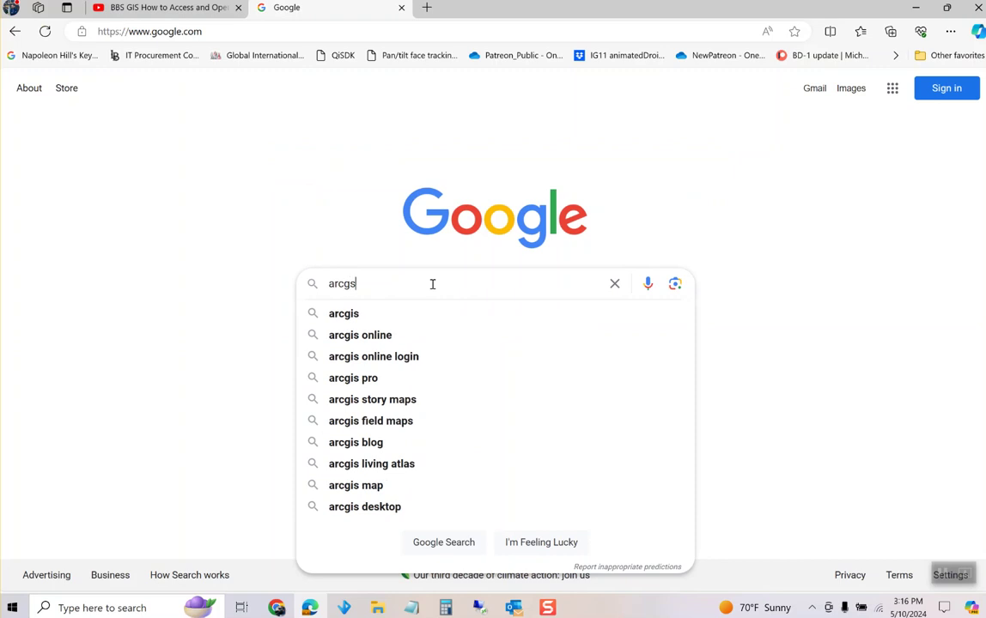
pyautogui.click(419, 358)
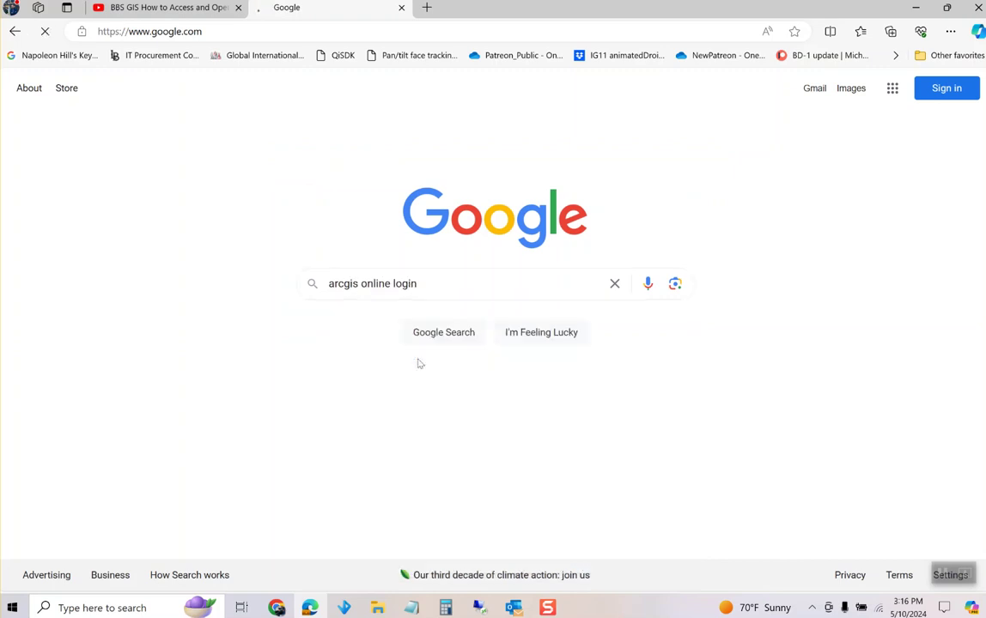
# Open the ArcGIS Online Account Login result, sign in, and go to the Organization overview.
pyautogui.click(206, 220)
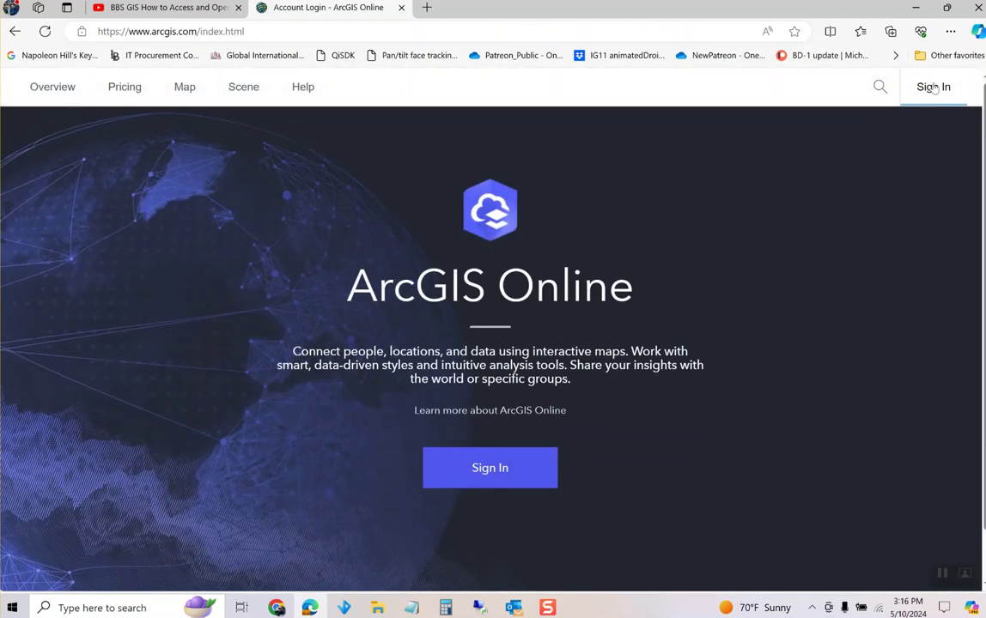
pyautogui.click(934, 87)
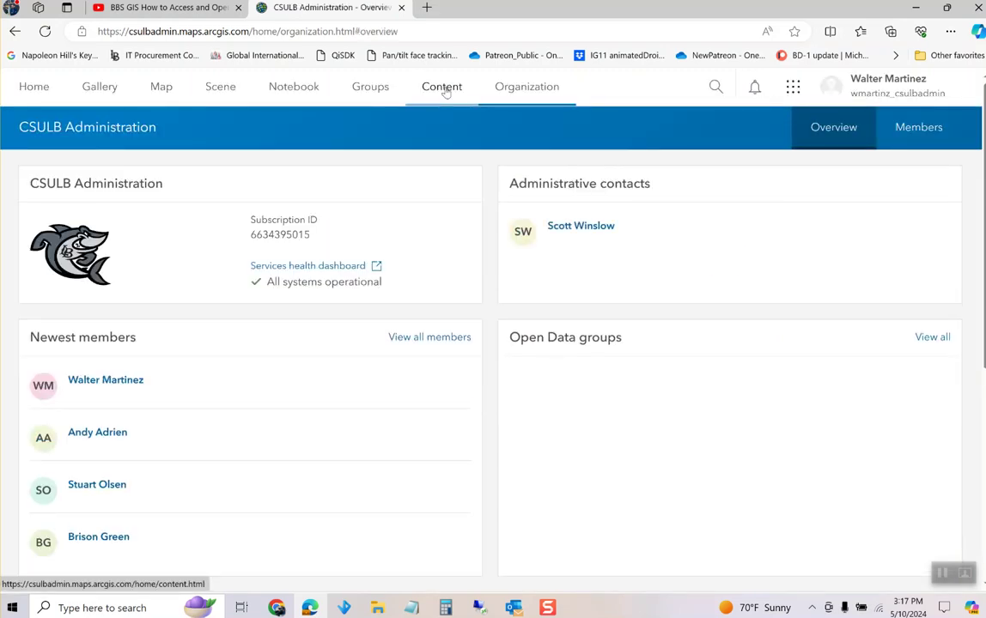
pyautogui.click(512, 89)
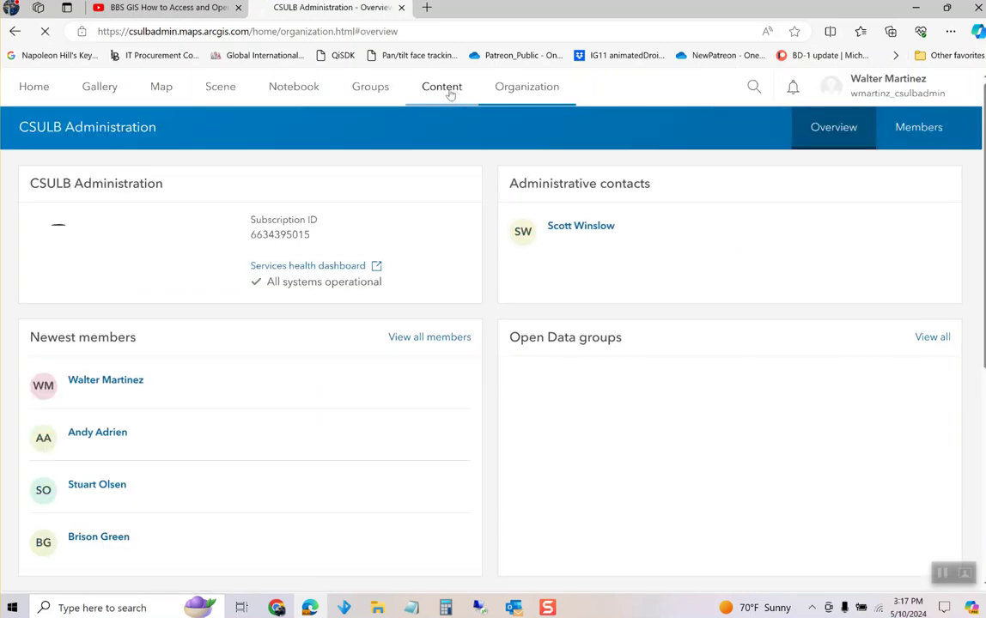
# Show the My organization content list with its 56 shared items.
pyautogui.click(453, 93)
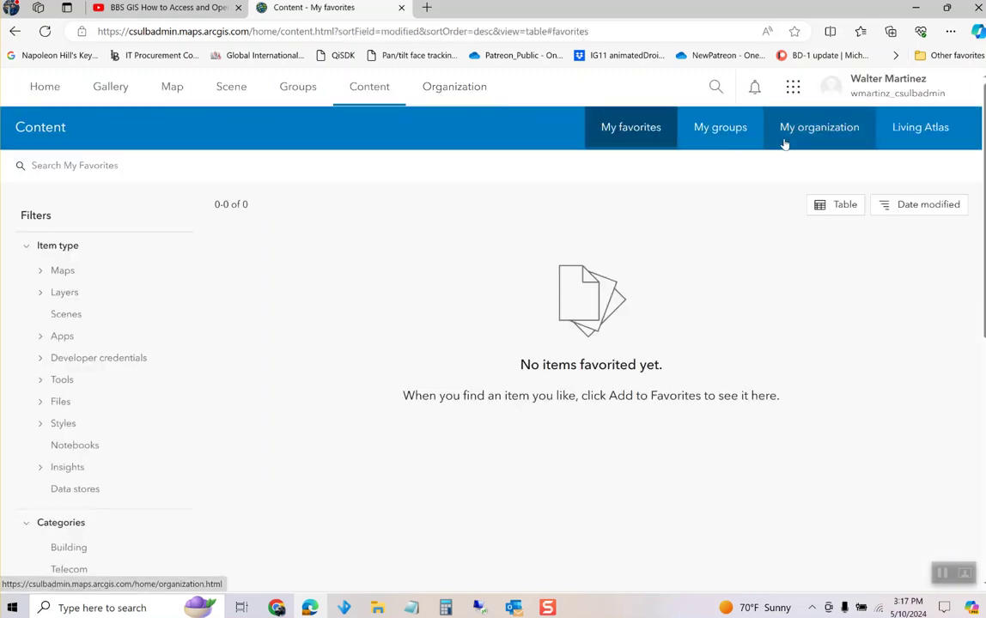
pyautogui.click(814, 136)
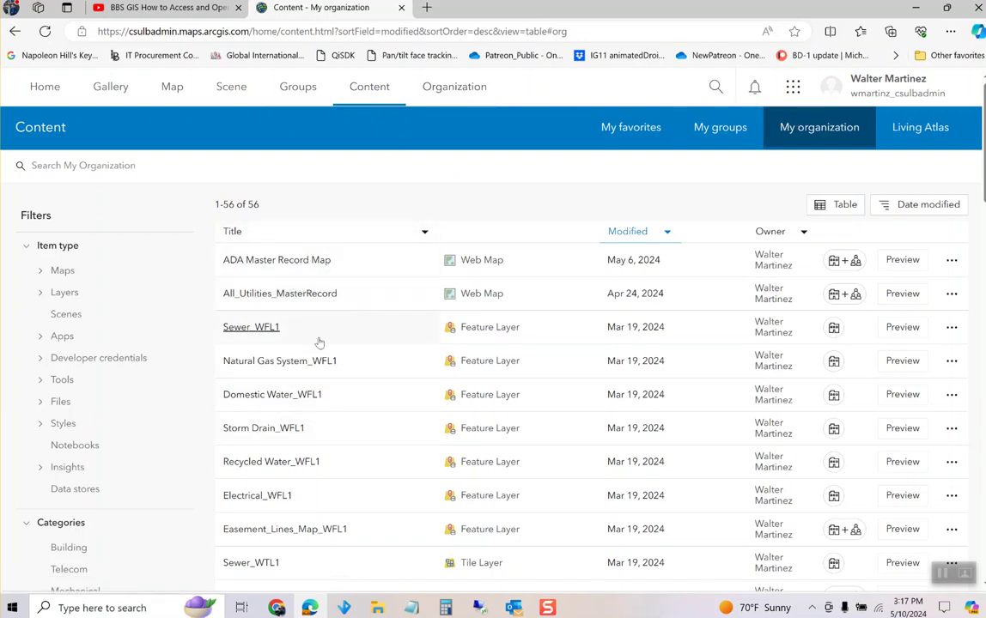
# Open All_Utilities_MasterRecord in Map Viewer and swap the Legend for the Layers panel.
pyautogui.click(281, 295)
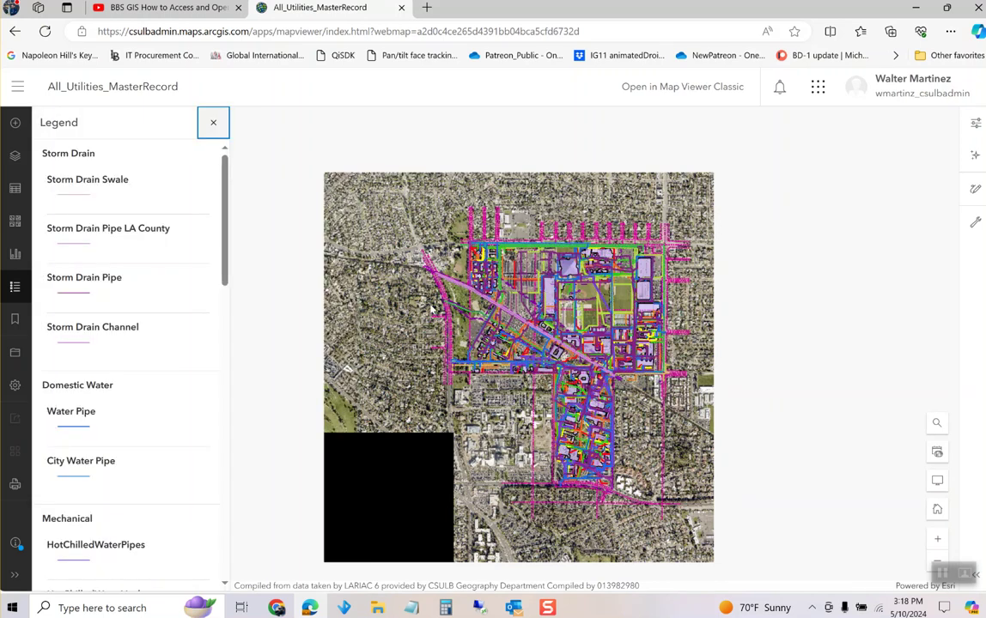
pyautogui.click(213, 124)
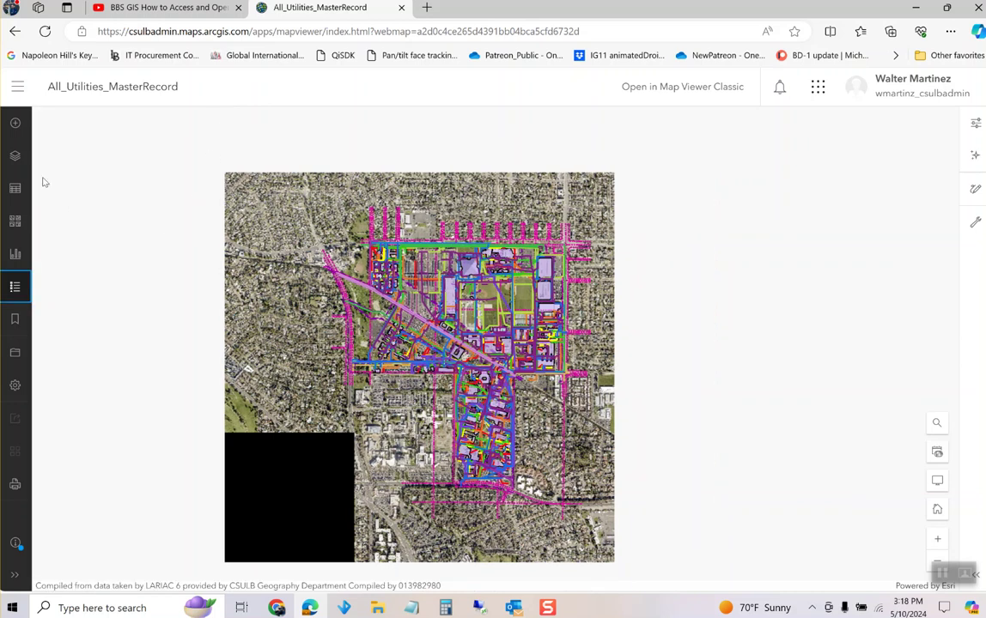
pyautogui.click(14, 156)
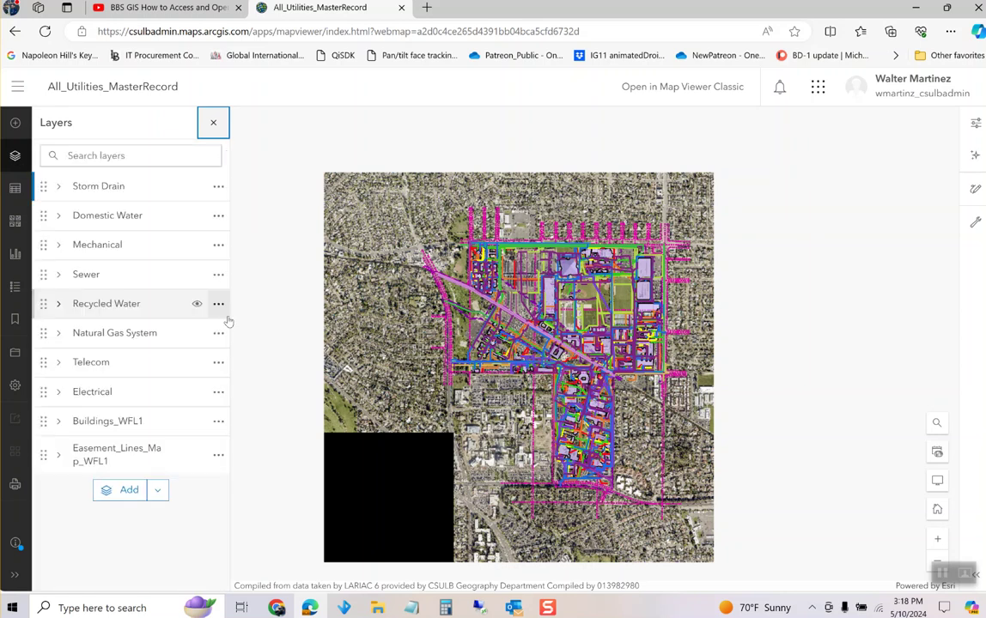
# Expand Domestic Water's sublayers and toggle Storm Drain and Domestic Water off and back on.
pyautogui.click(60, 218)
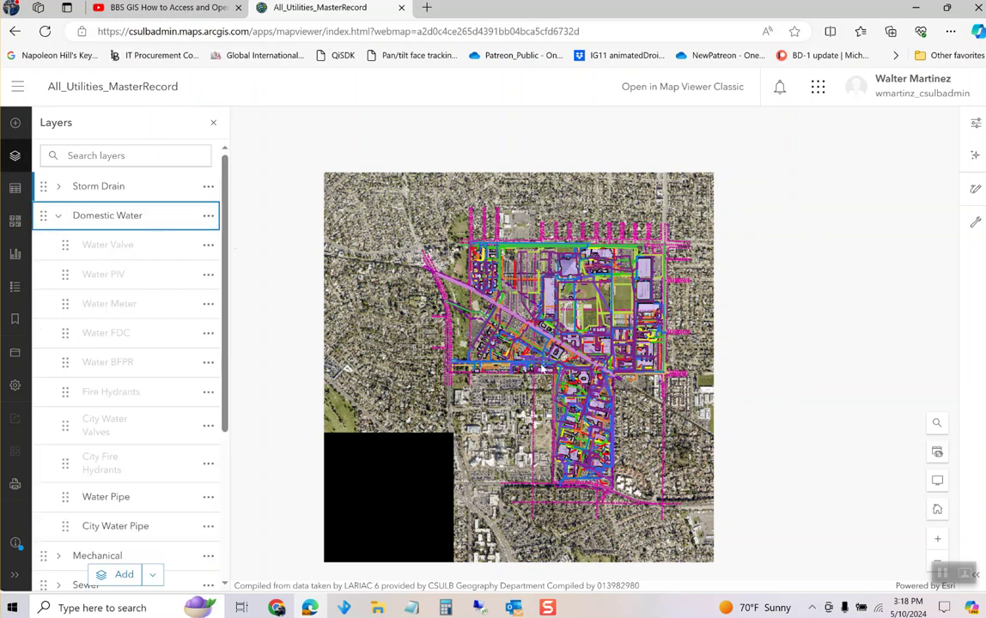
pyautogui.scroll(4, 531, 359)
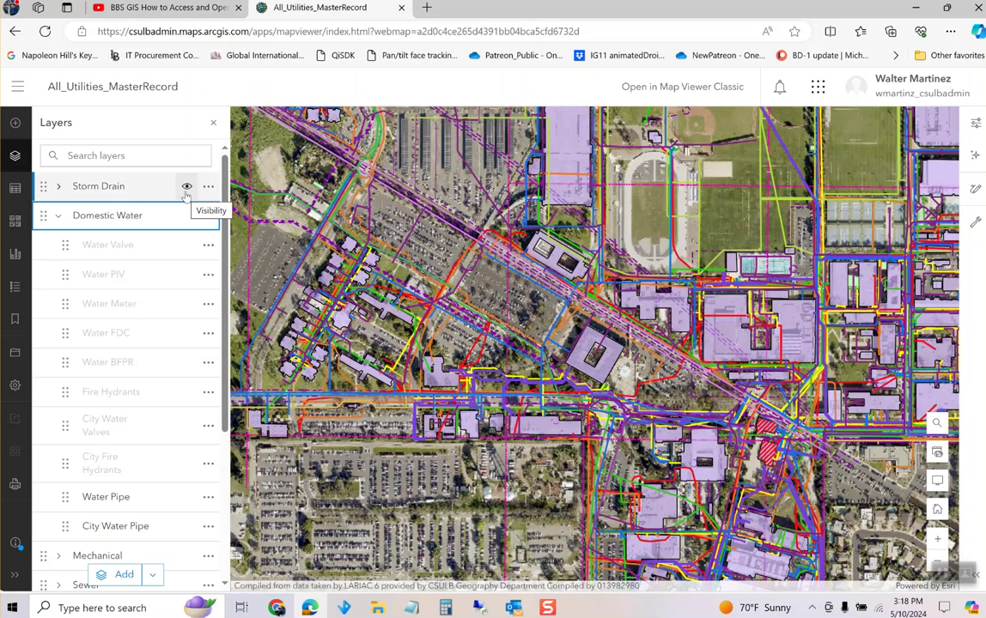
pyautogui.click(186, 216)
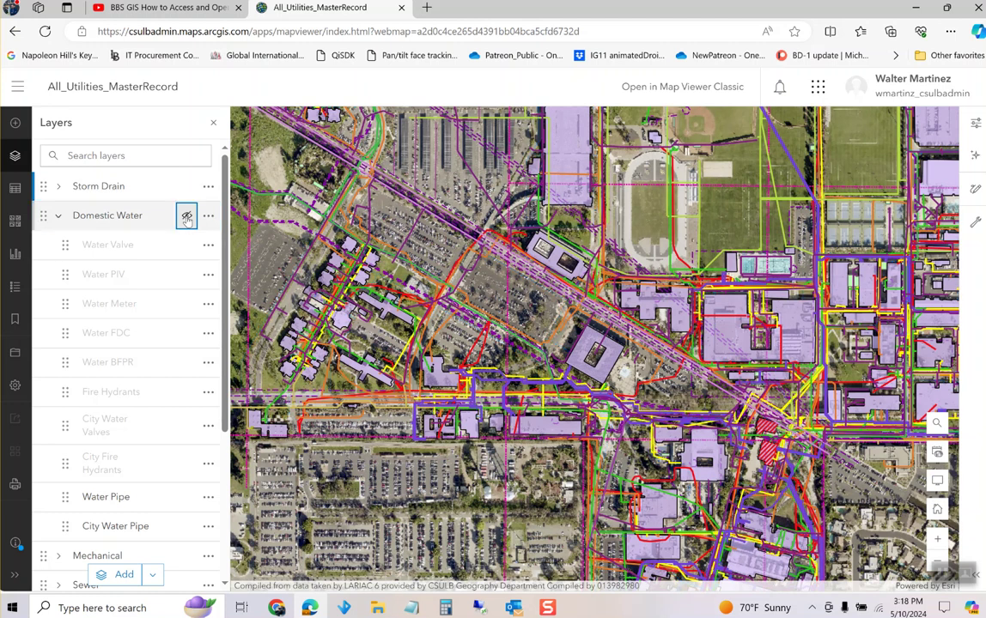
pyautogui.click(186, 187)
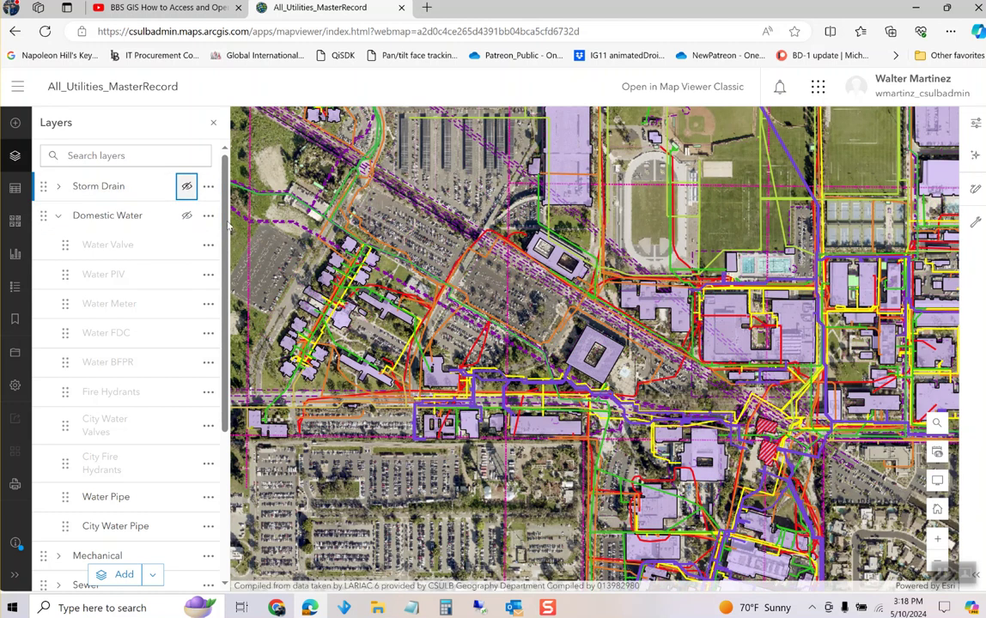
pyautogui.click(185, 218)
pyautogui.click(185, 218)
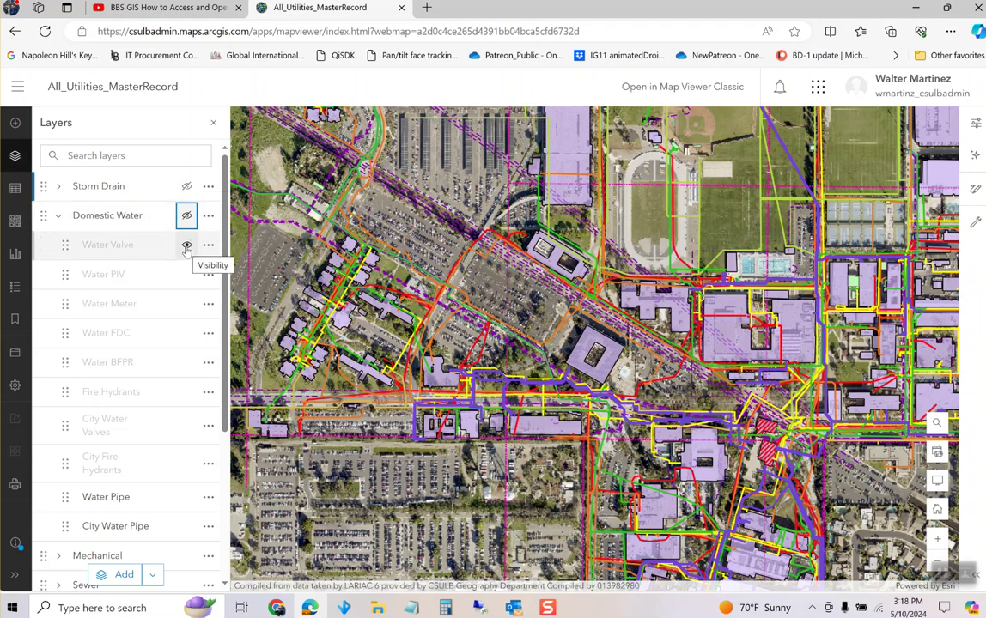
pyautogui.click(185, 216)
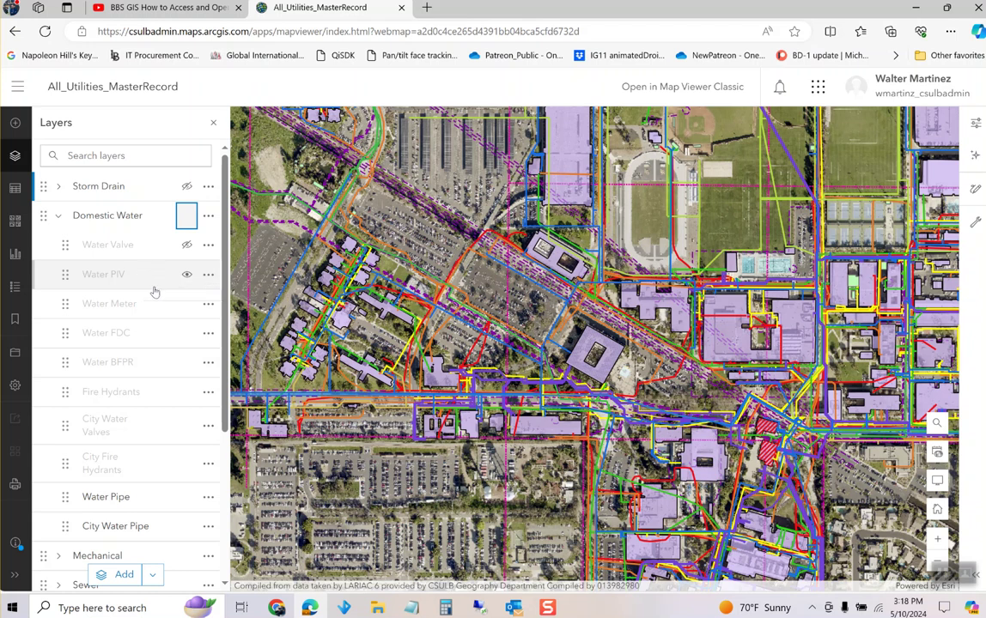
pyautogui.click(186, 216)
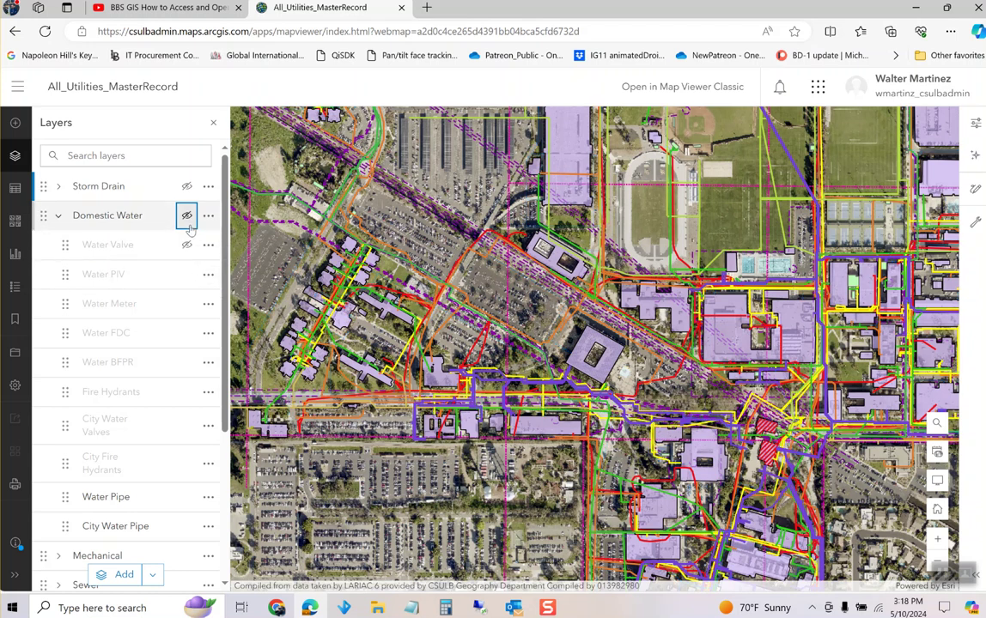
pyautogui.click(188, 226)
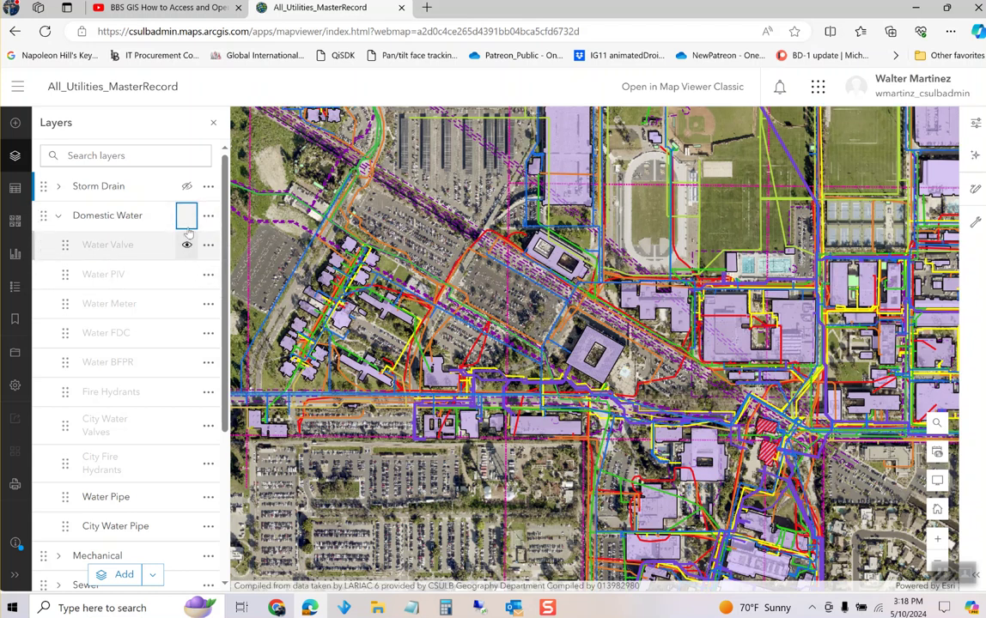
pyautogui.click(187, 186)
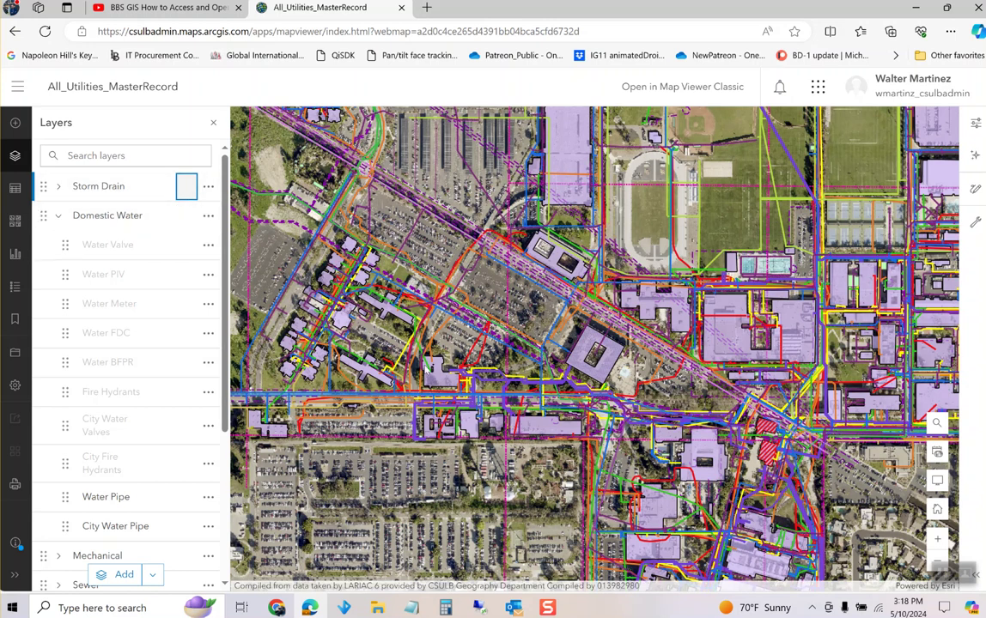
# Open the Gravity Main pipe's popup and follow its AS_BUILT link to BH-ADMIN PLUMBING-1976-1.pdf.
pyautogui.scroll(3, 584, 389)
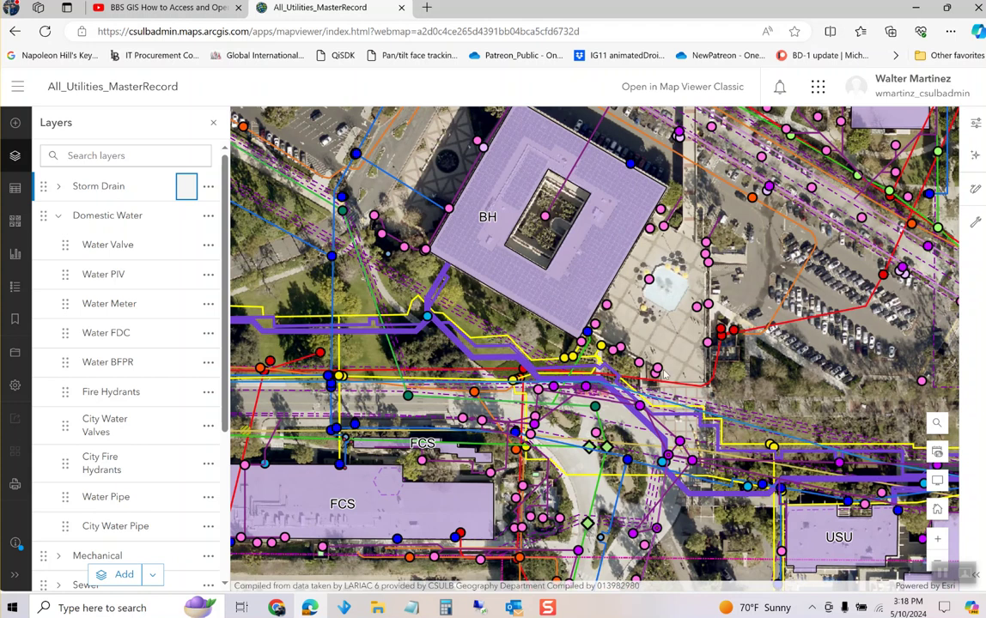
pyautogui.scroll(2, 663, 374)
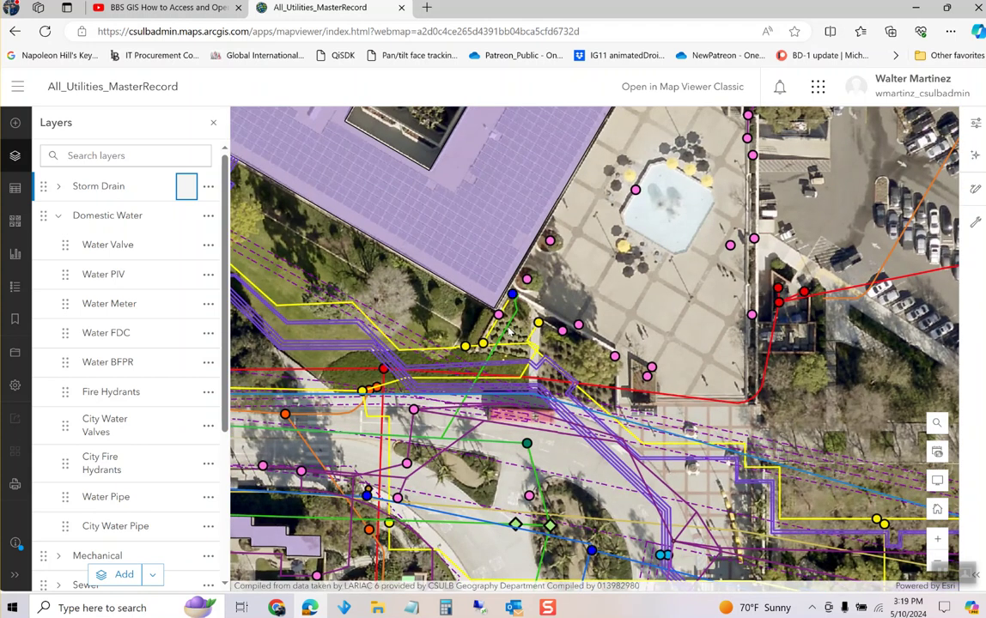
pyautogui.click(508, 330)
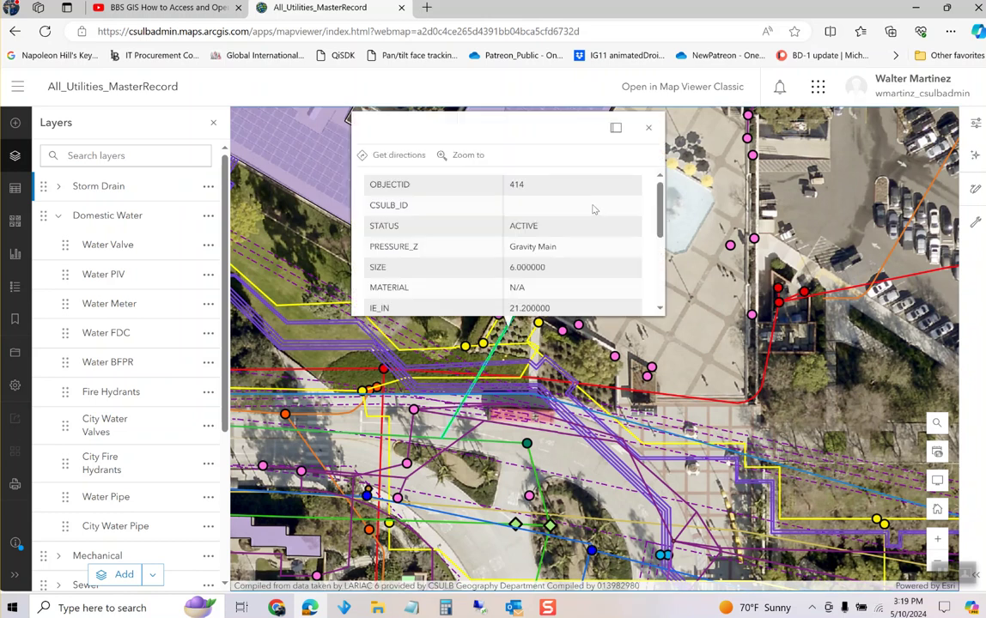
pyautogui.scroll(-3, 593, 208)
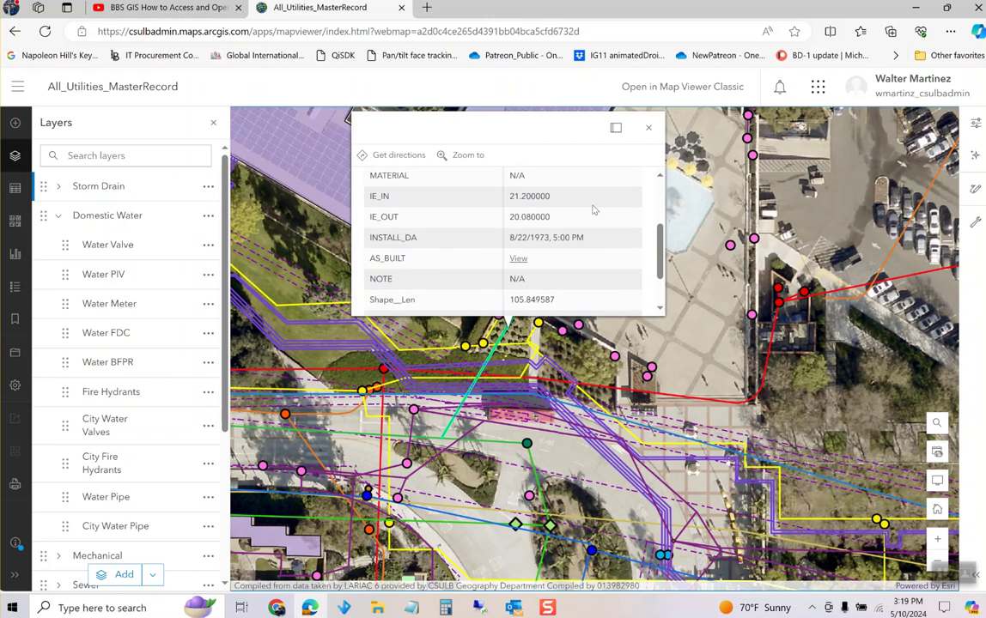
pyautogui.scroll(-2, 592, 209)
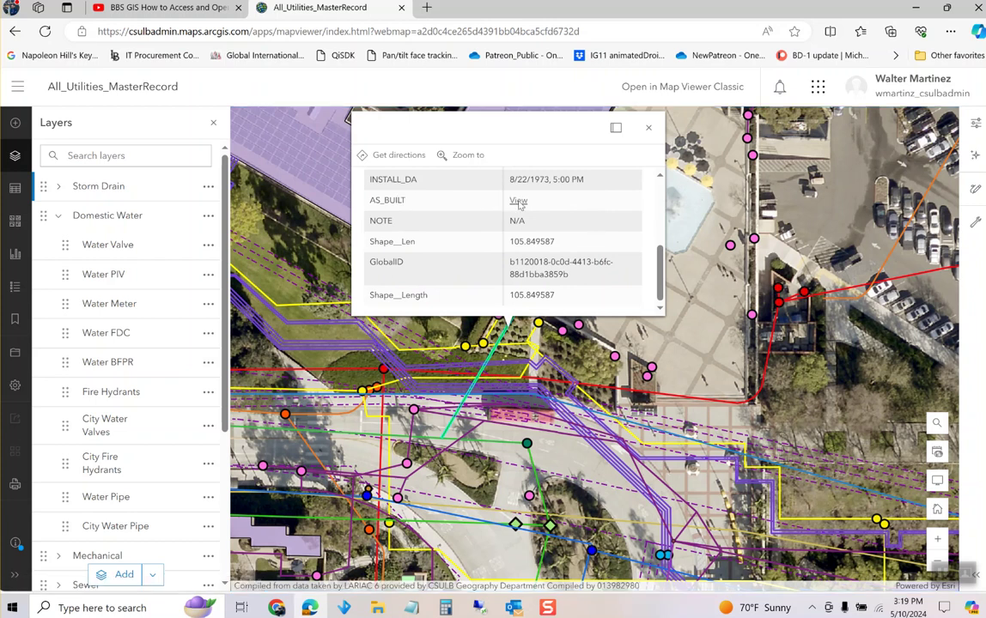
pyautogui.click(518, 202)
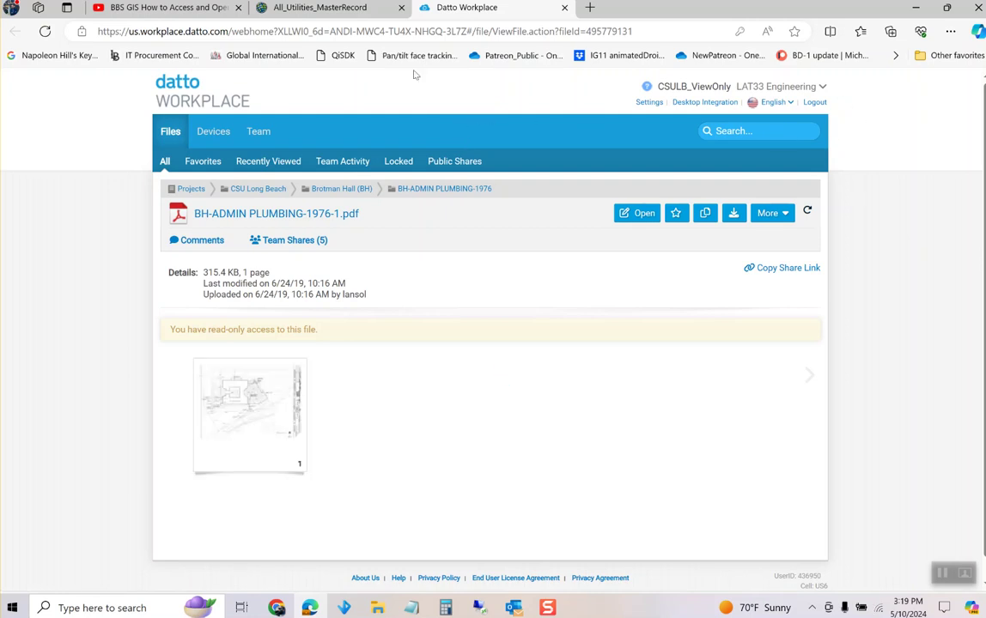
pyautogui.click(812, 102)
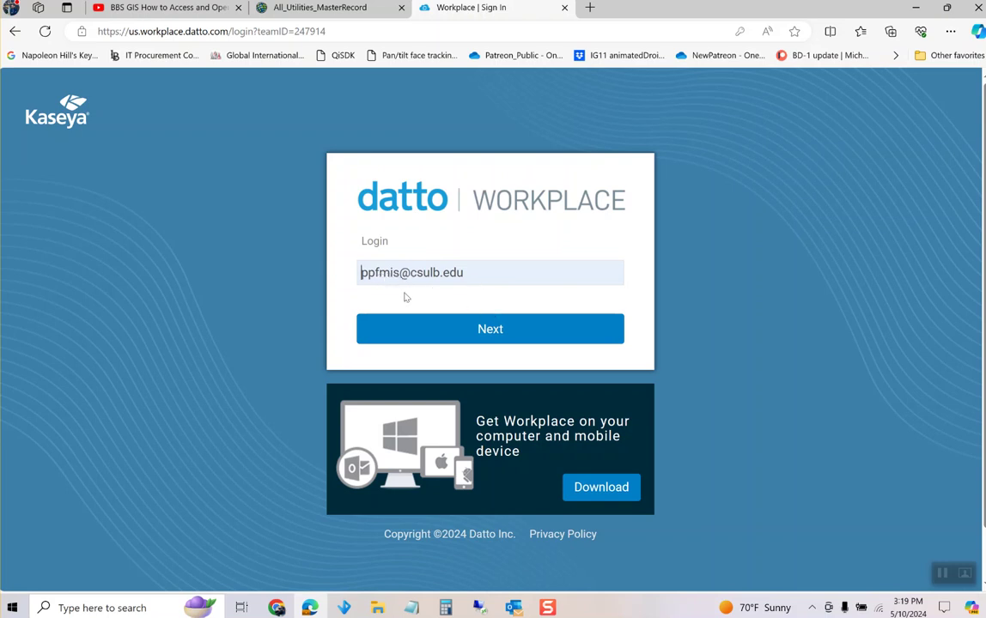
pyautogui.click(462, 332)
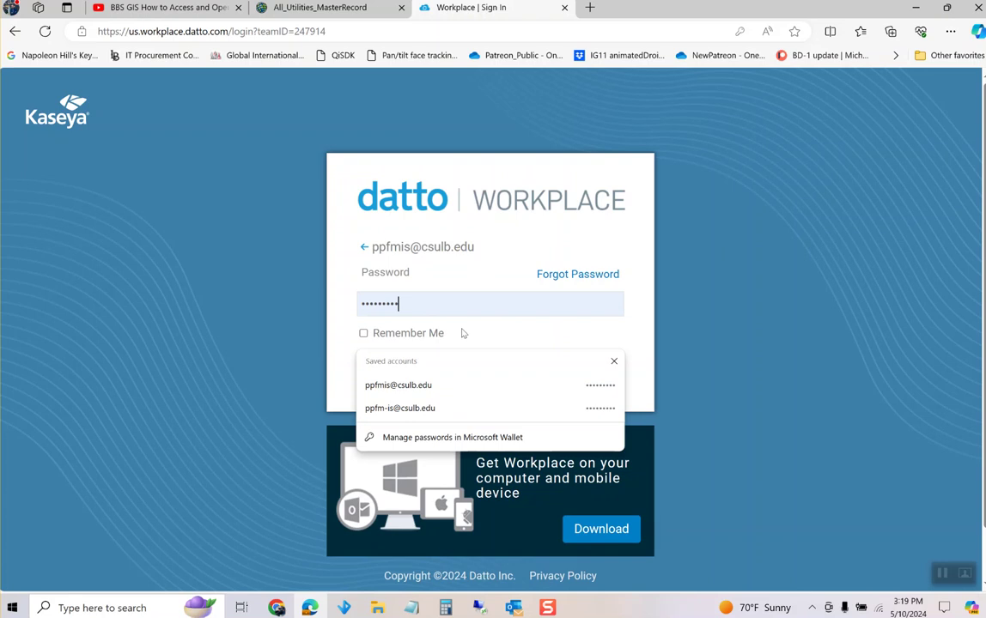
pyautogui.click(526, 224)
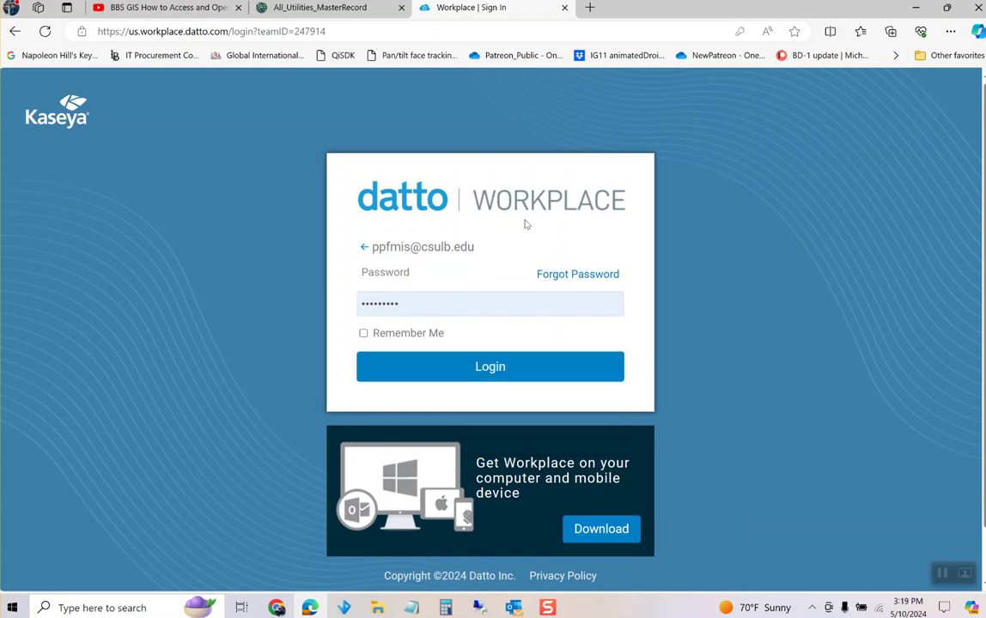
pyautogui.click(475, 360)
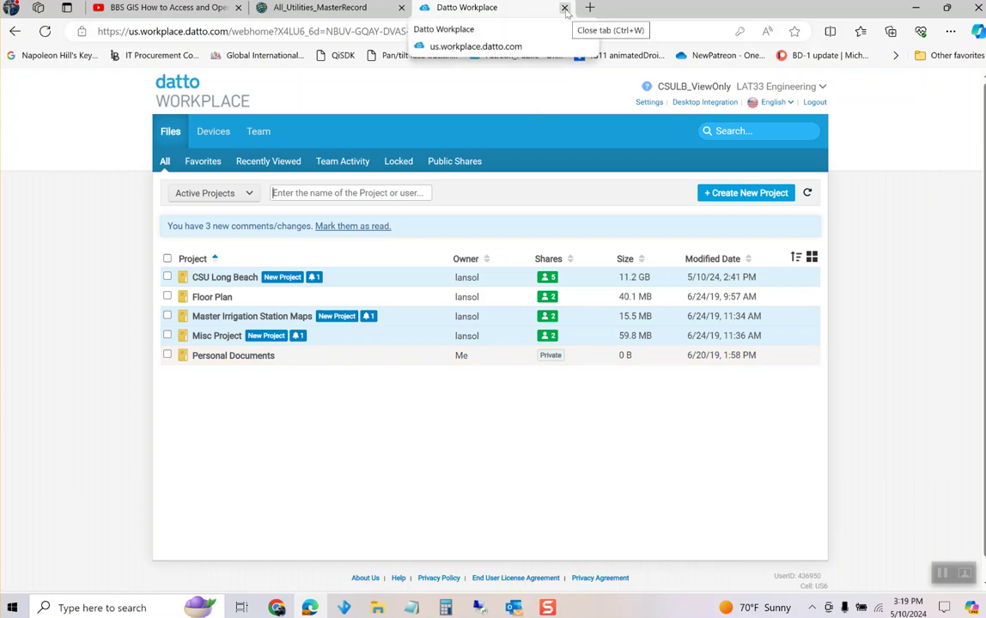
pyautogui.click(813, 101)
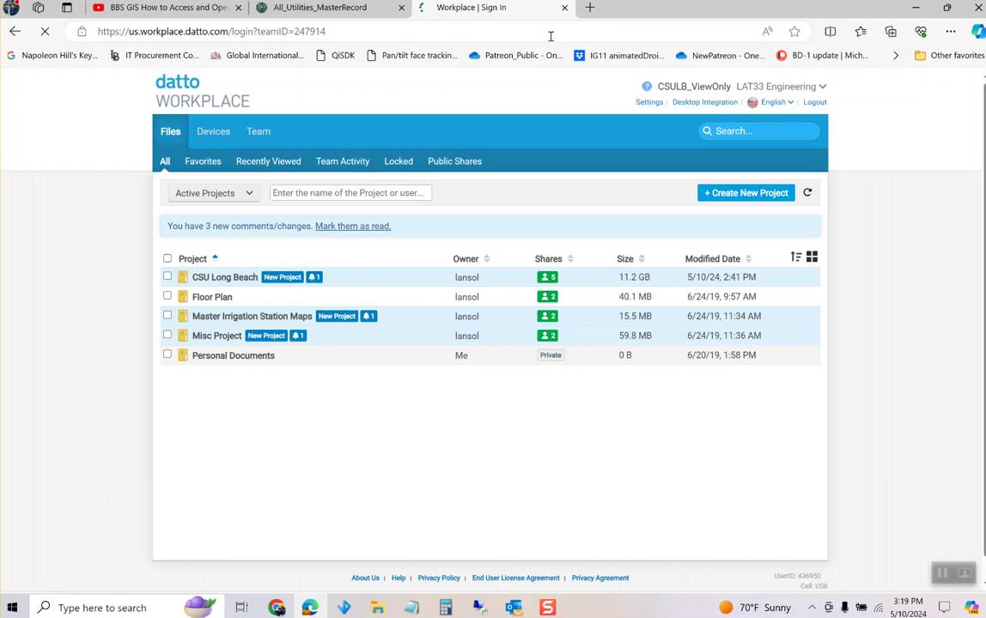
pyautogui.middleClick(507, 10)
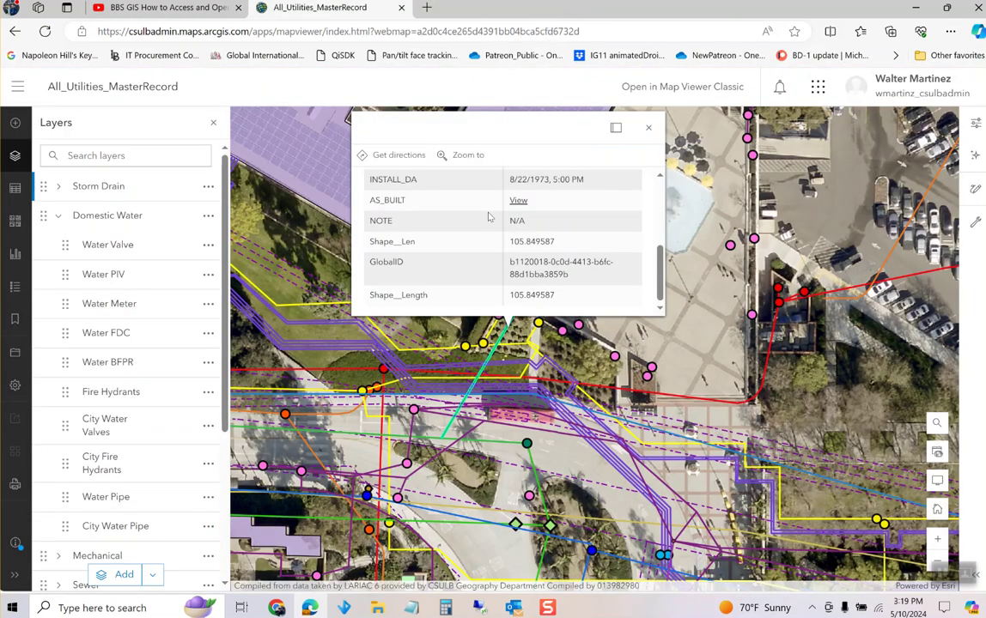
pyautogui.click(518, 200)
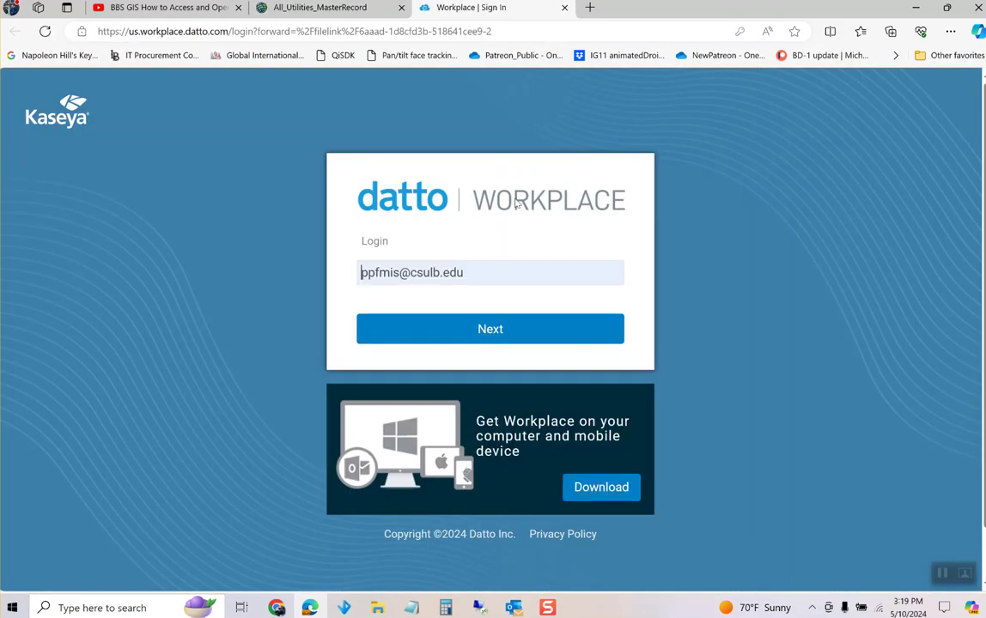
pyautogui.click(469, 328)
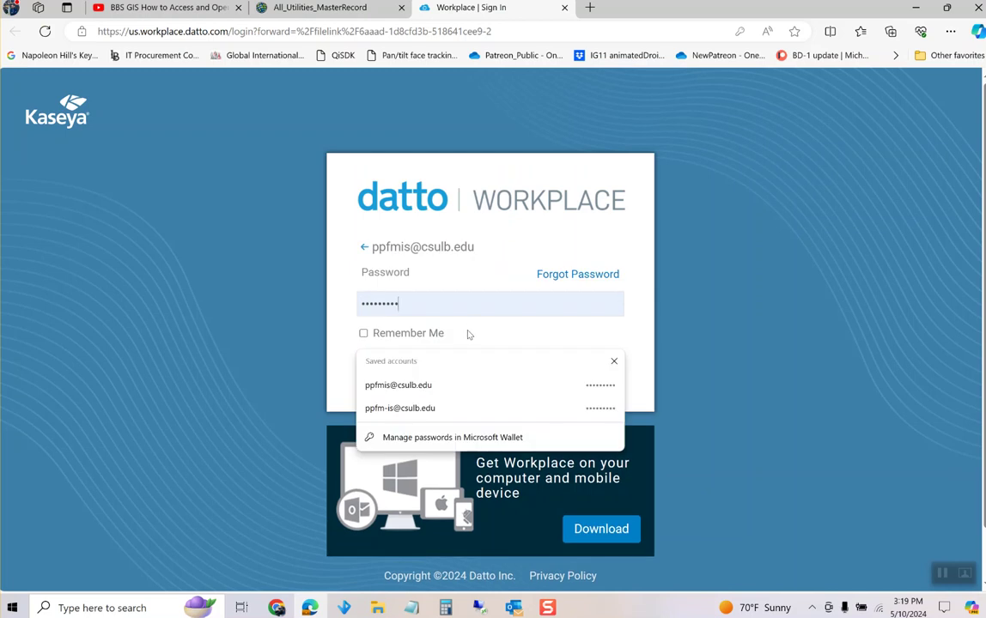
pyautogui.click(515, 270)
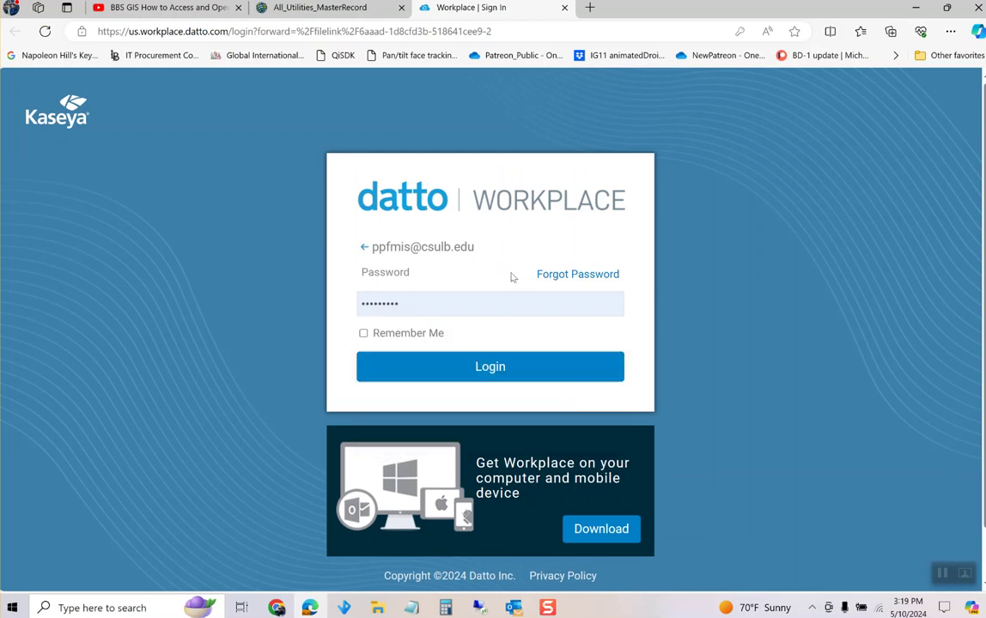
pyautogui.click(462, 378)
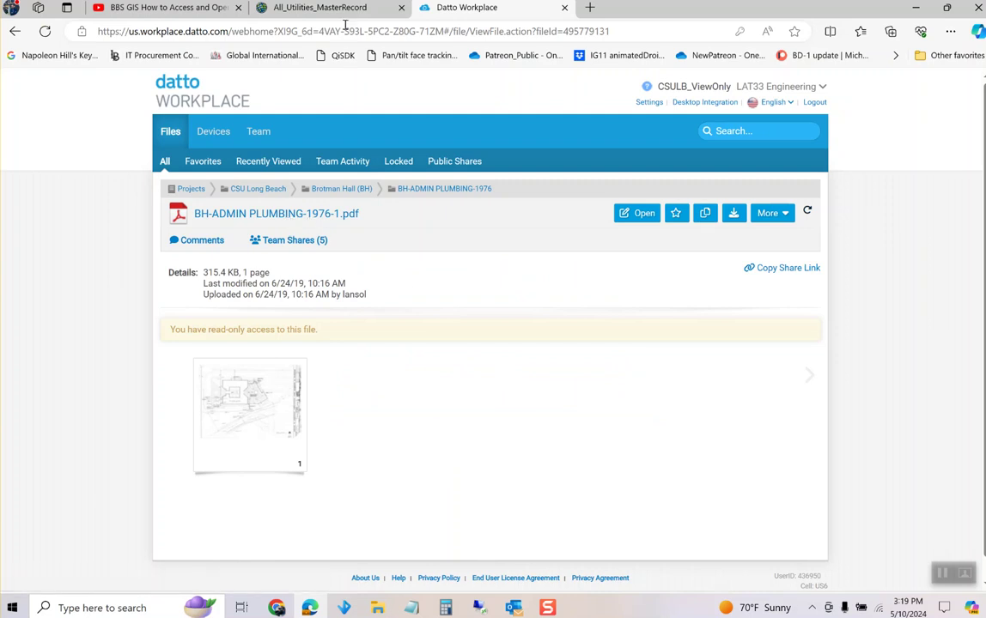
pyautogui.click(288, 8)
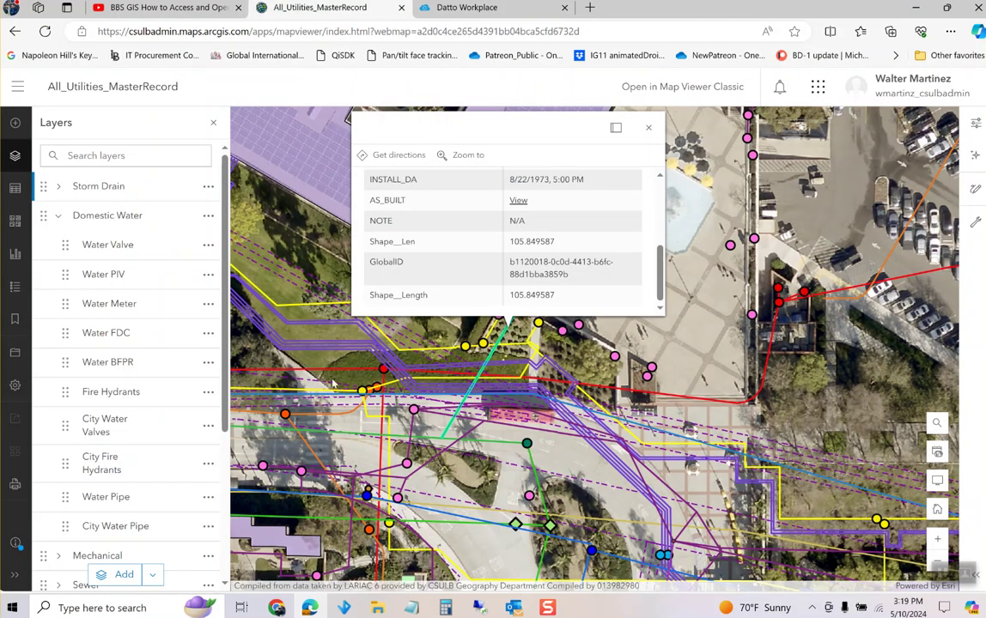
pyautogui.click(439, 10)
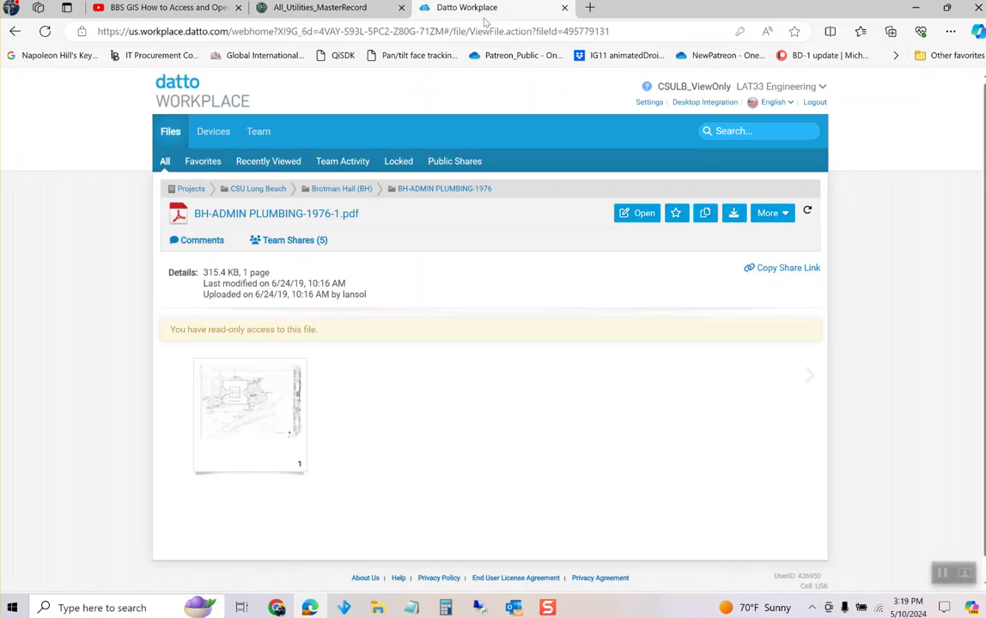
pyautogui.click(292, 215)
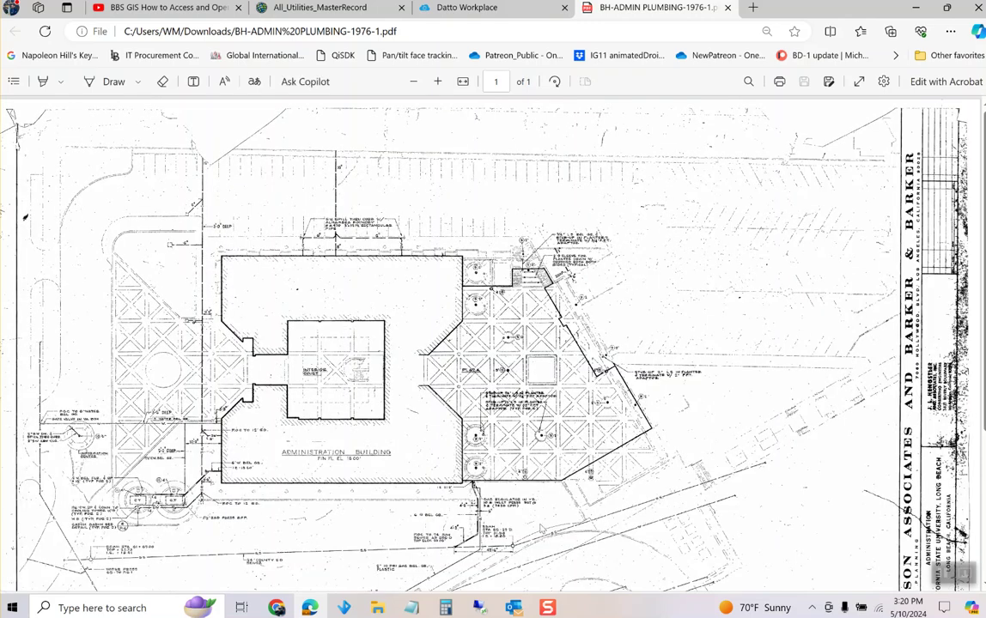
# Scroll down and back up through the BH-ADMIN PLUMBING-1976-1.pdf plumbing plot plan.
pyautogui.scroll(-3, 541, 415)
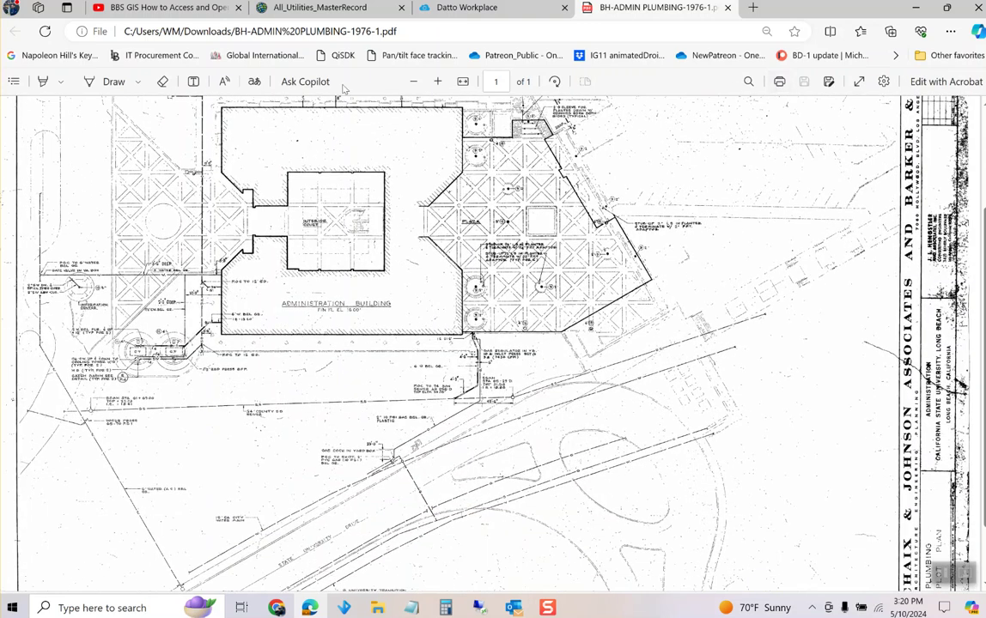
pyautogui.scroll(-2, 564, 389)
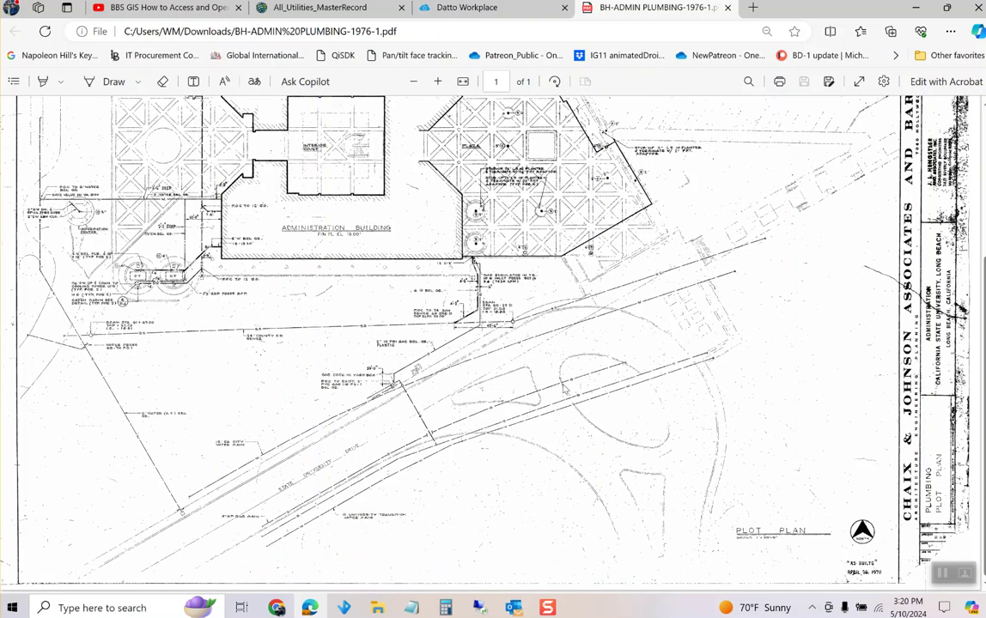
pyautogui.scroll(5, 564, 389)
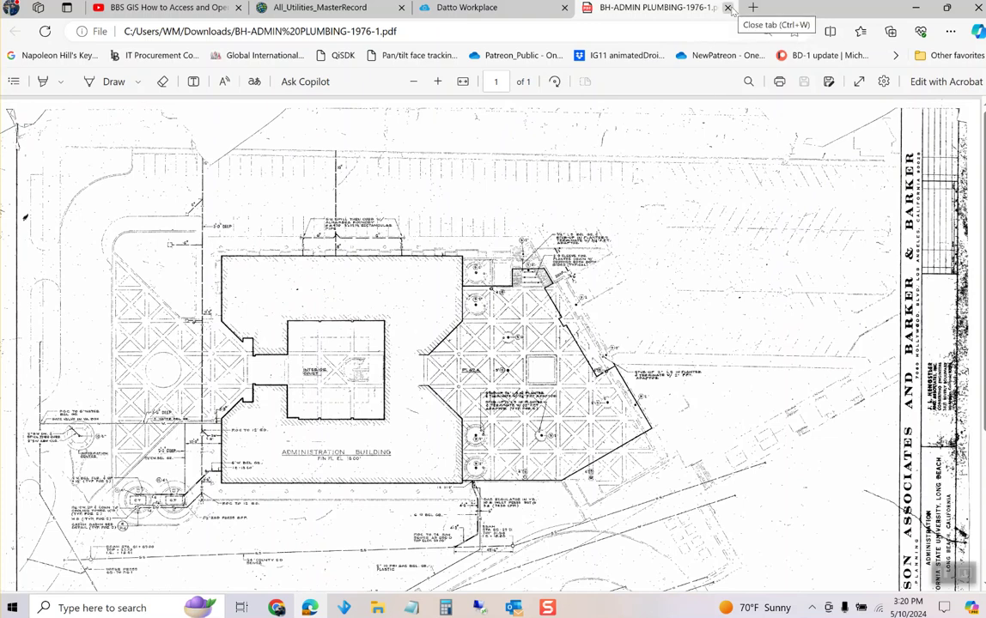
# Close the PDF and Datto tabs, dismiss the feature popup, and collapse Domestic Water.
pyautogui.click(728, 8)
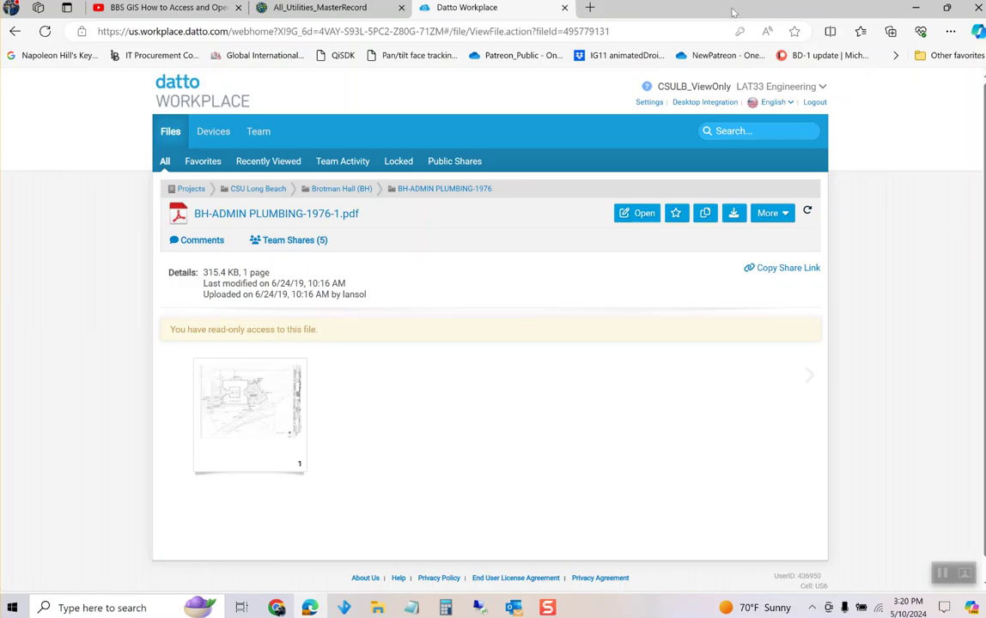
pyautogui.click(814, 103)
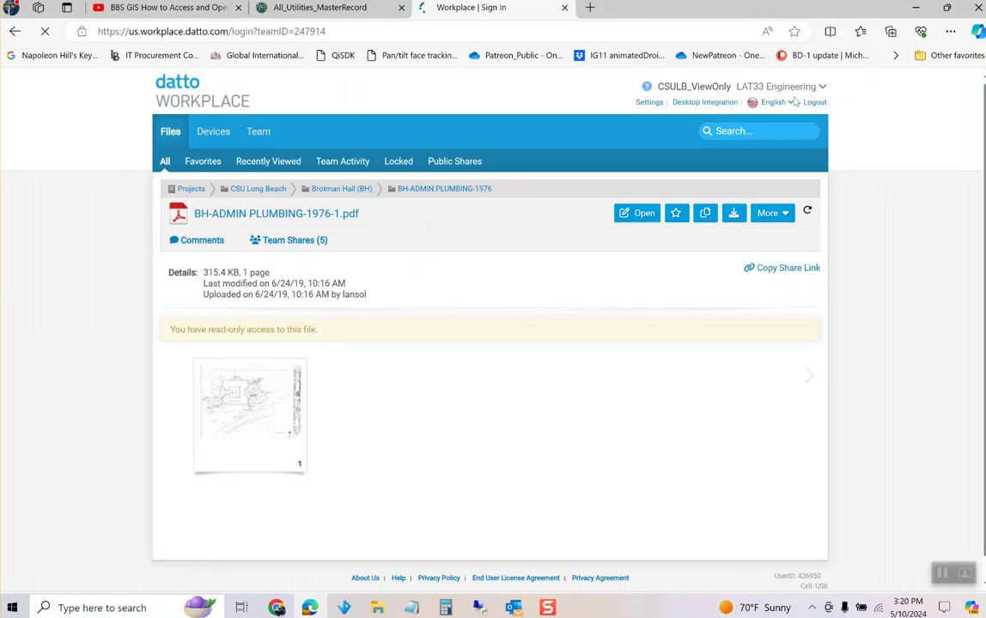
pyautogui.click(564, 8)
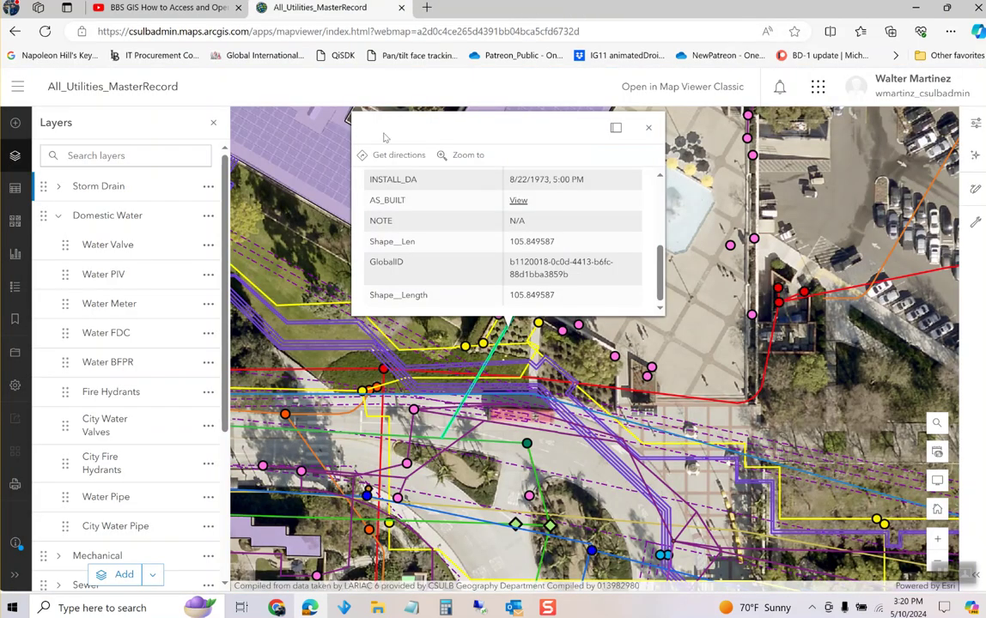
pyautogui.click(648, 127)
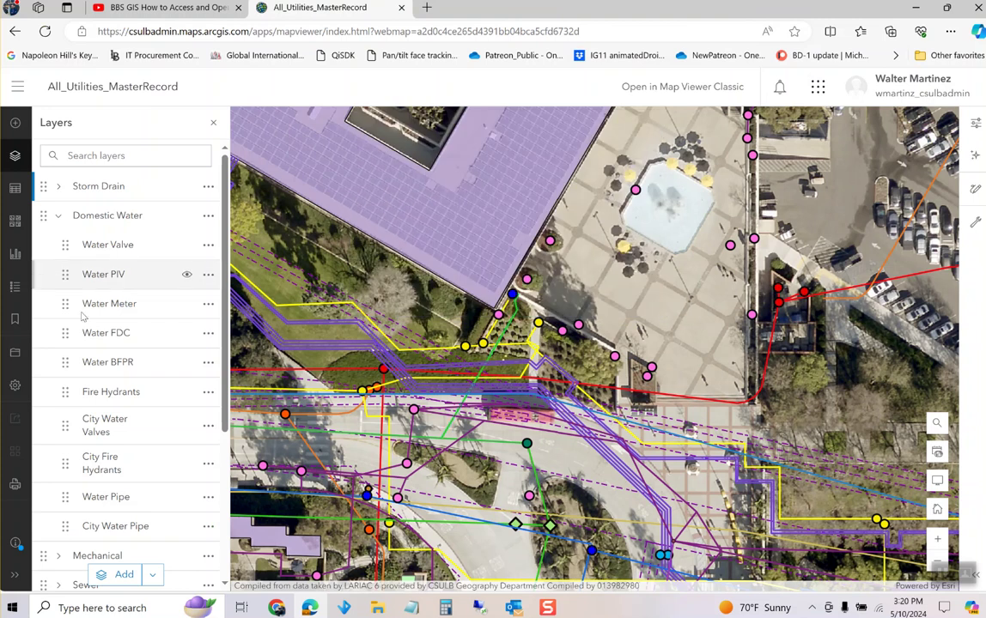
pyautogui.click(55, 215)
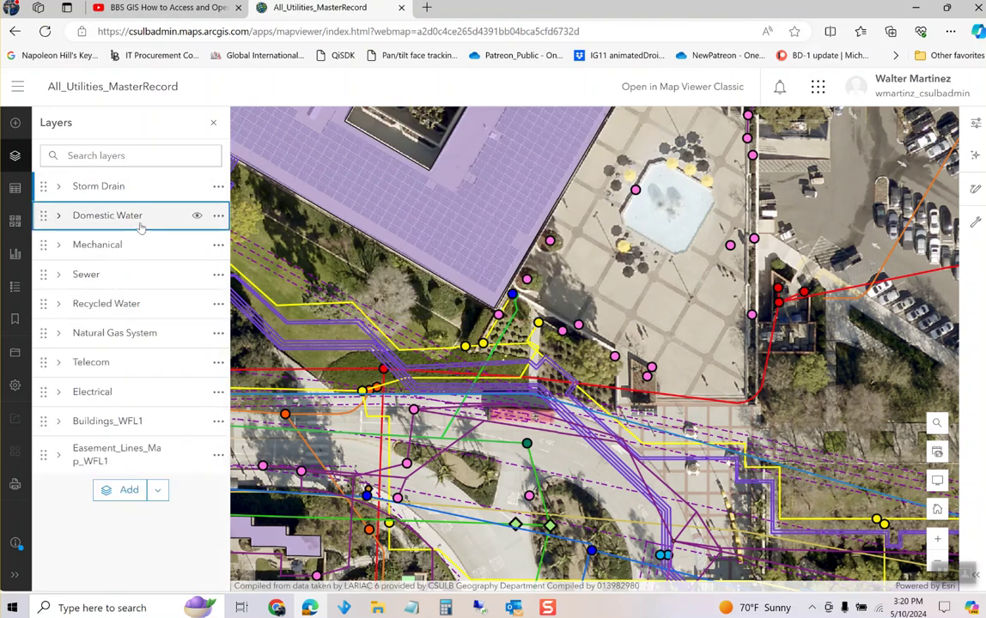
# Hide Domestic Water, Storm Drain, Mechanical, Recycled Water, Natural Gas, Telecom, Electrical, Buildings and Easement layers.
pyautogui.click(196, 215)
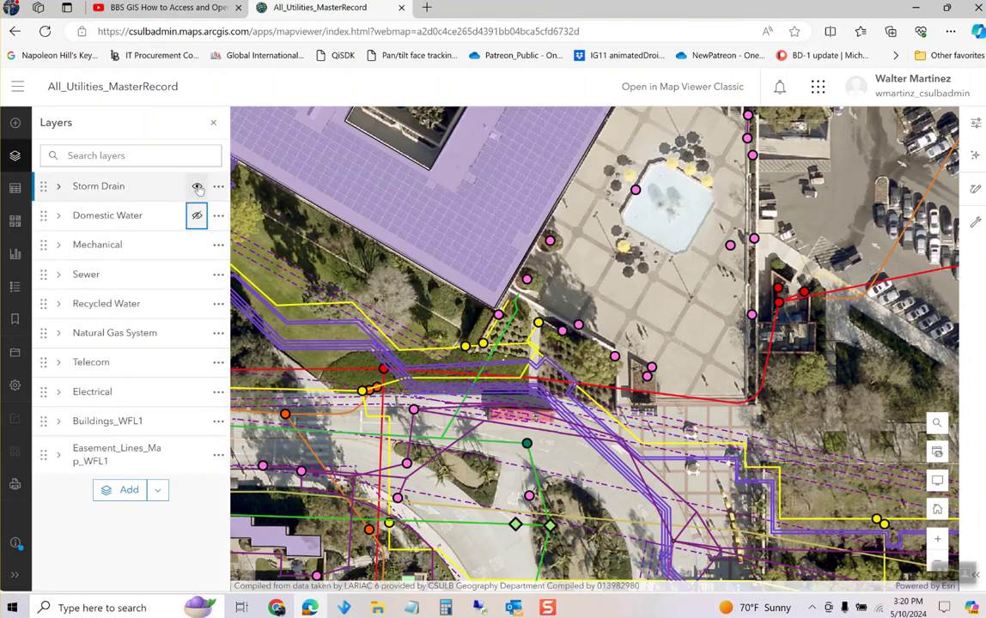
pyautogui.click(196, 186)
pyautogui.click(197, 247)
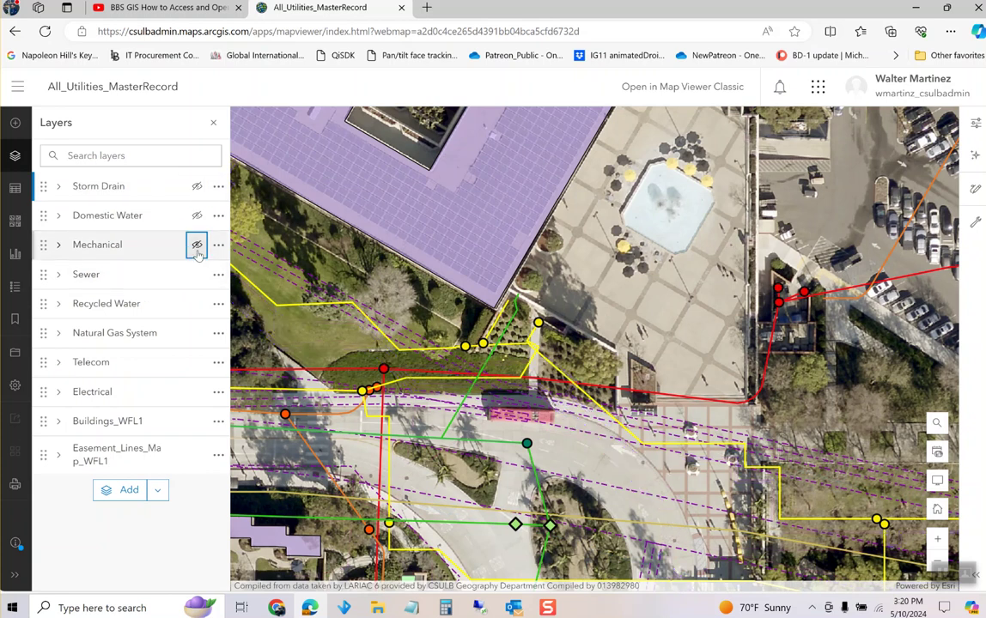
pyautogui.click(197, 304)
pyautogui.click(197, 332)
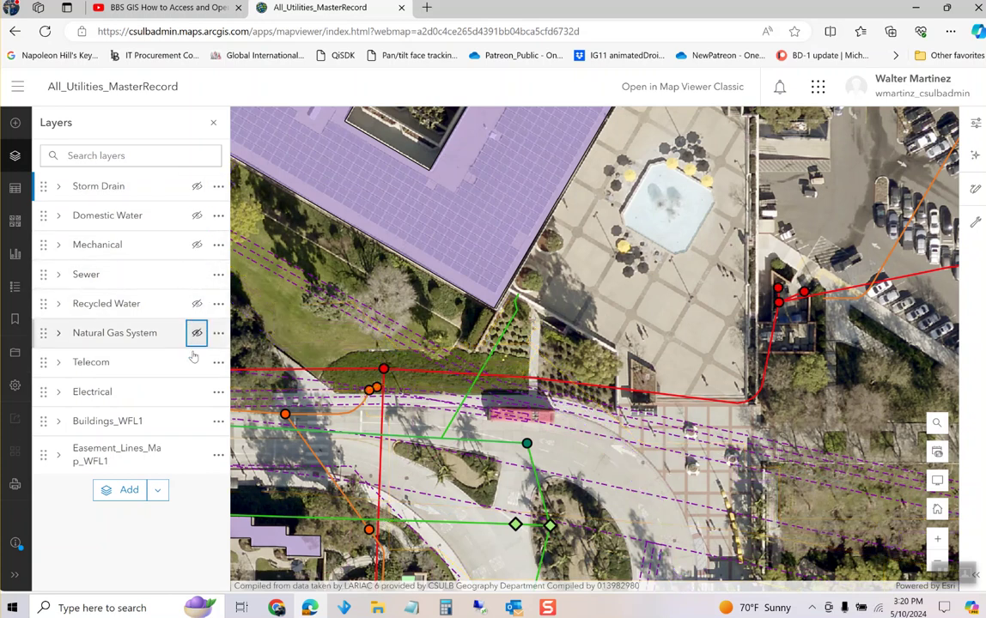
pyautogui.click(197, 361)
pyautogui.click(196, 391)
pyautogui.click(197, 421)
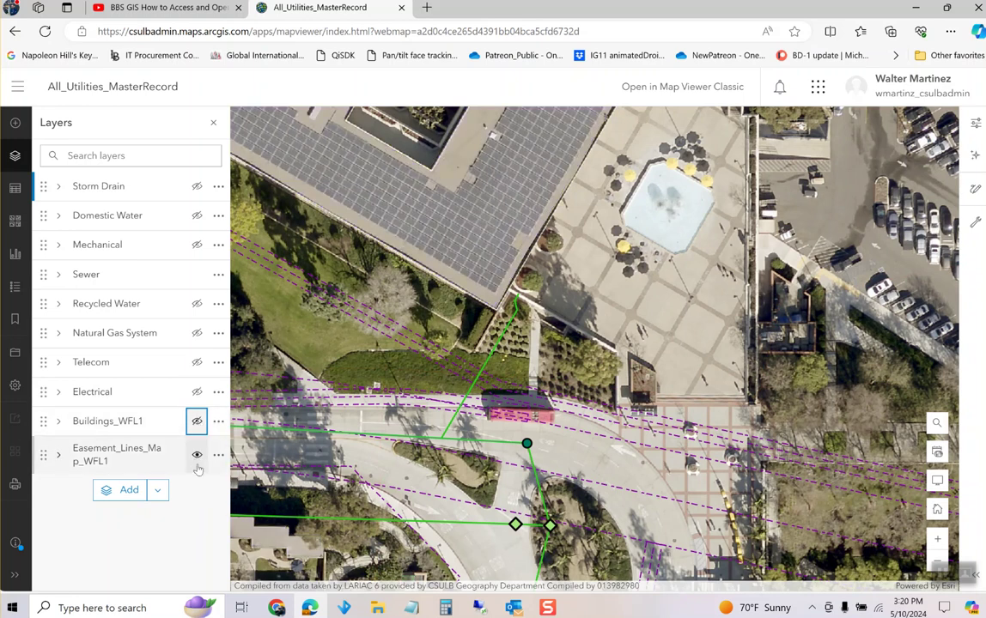
pyautogui.click(196, 454)
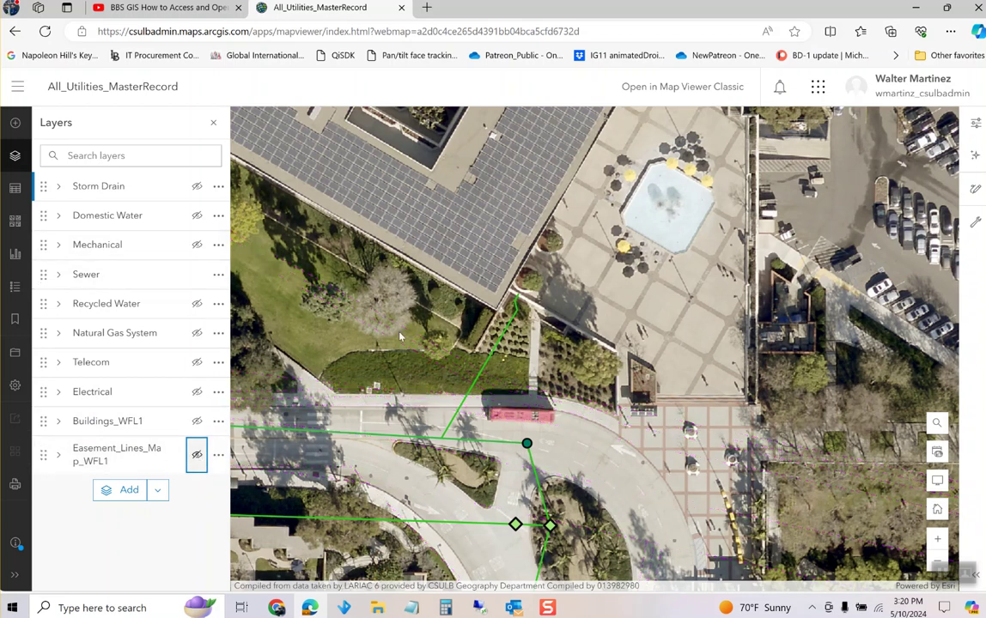
pyautogui.scroll(-3, 501, 416)
# Pan to the white campus buildings and open a green sewer line's popup down to AS_BUILT.
pyautogui.moveTo(500, 416); pyautogui.dragTo(518, 197)
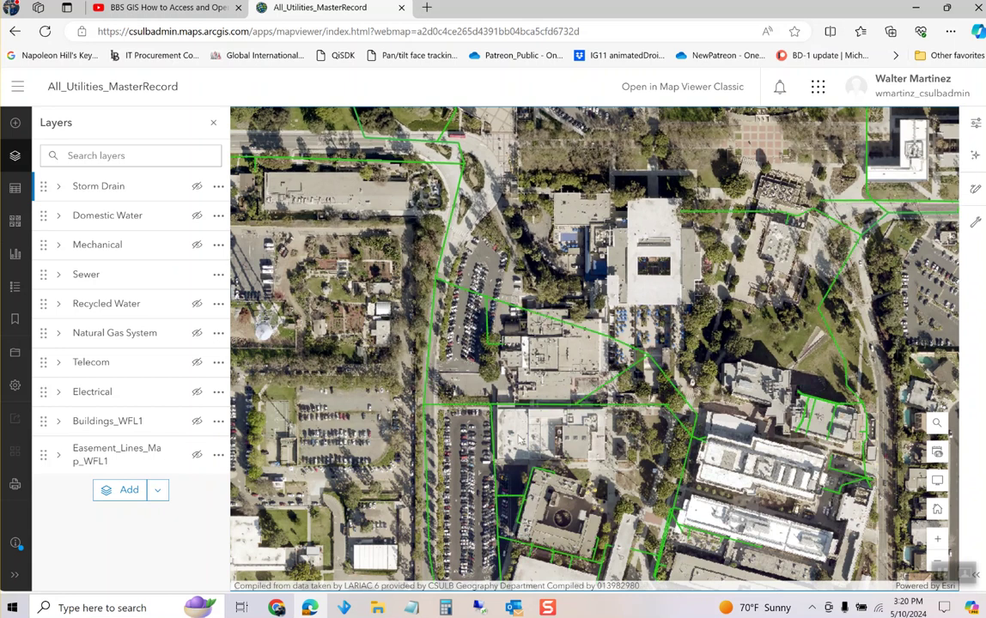
pyautogui.moveTo(577, 420); pyautogui.dragTo(488, 285)
pyautogui.scroll(2, 487, 285)
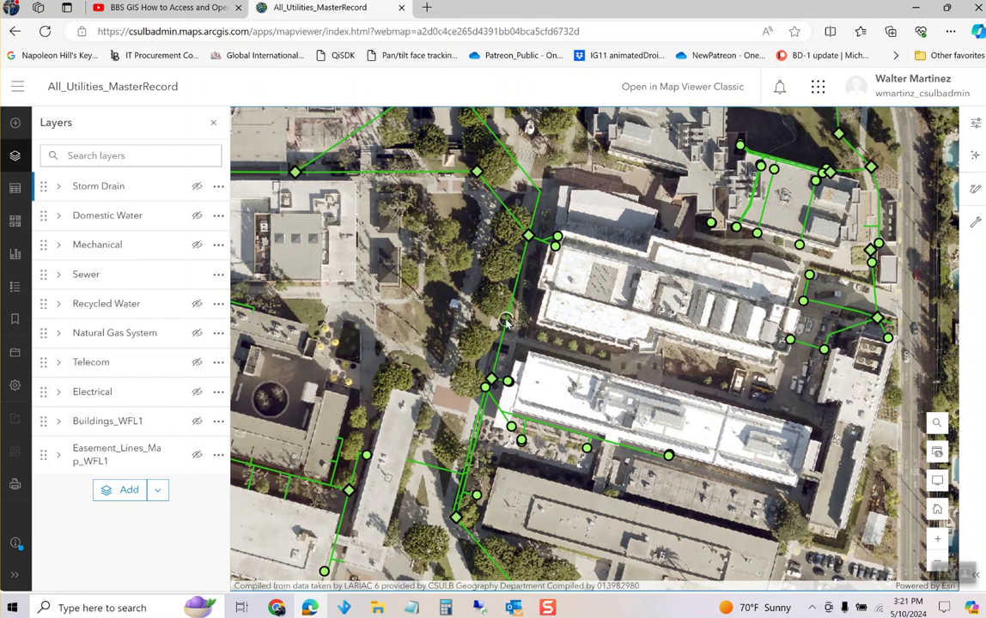
pyautogui.click(506, 322)
pyautogui.scroll(-3, 519, 405)
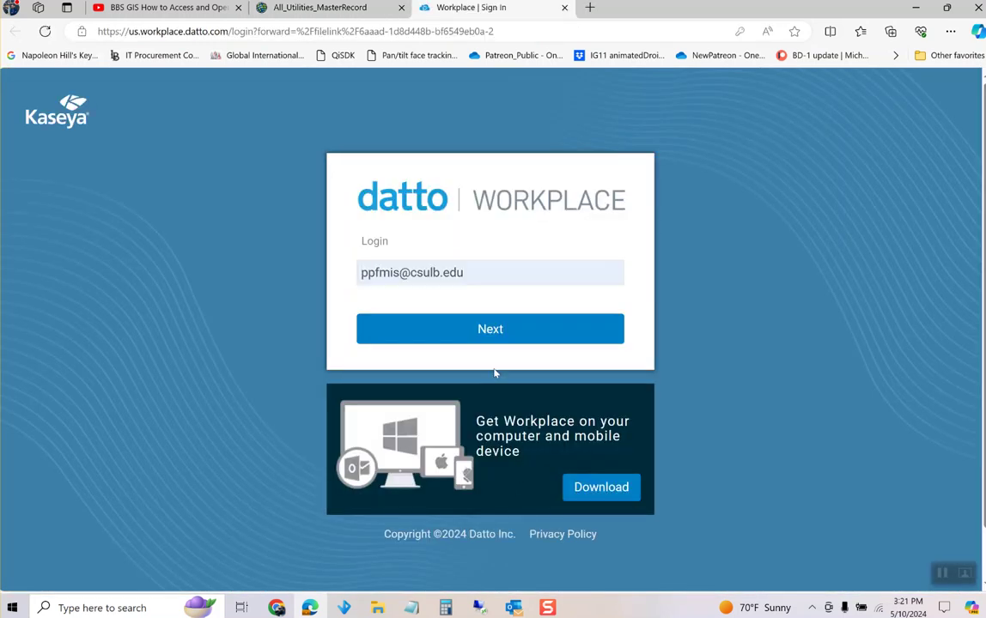
# Log in to Datto Workplace and open PH- PETERSON HALL 3 REPLACEMENT-2011-C401.pdf in Edge.
pyautogui.click(478, 330)
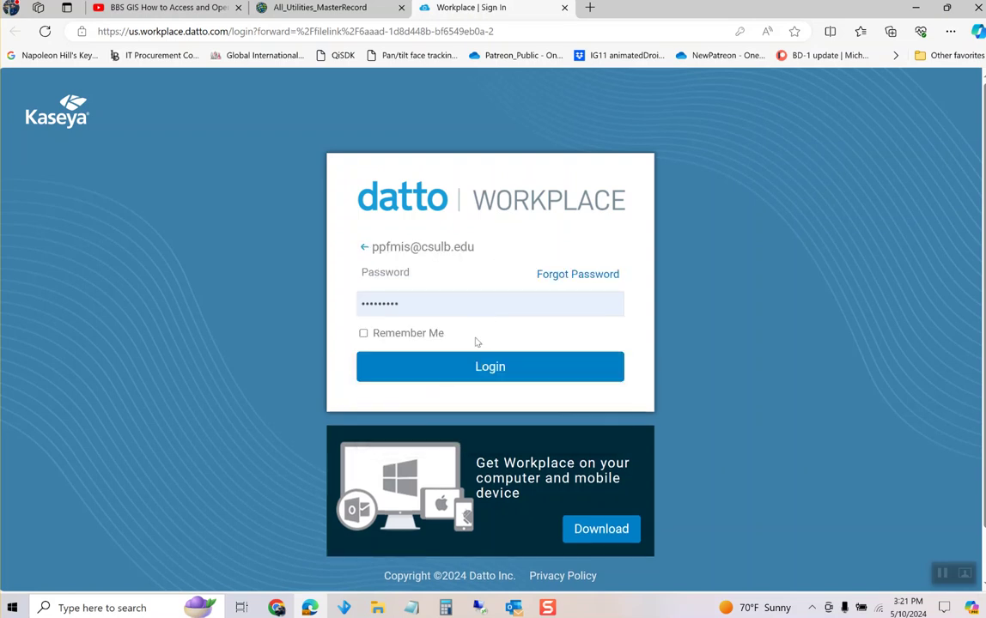
pyautogui.click(475, 367)
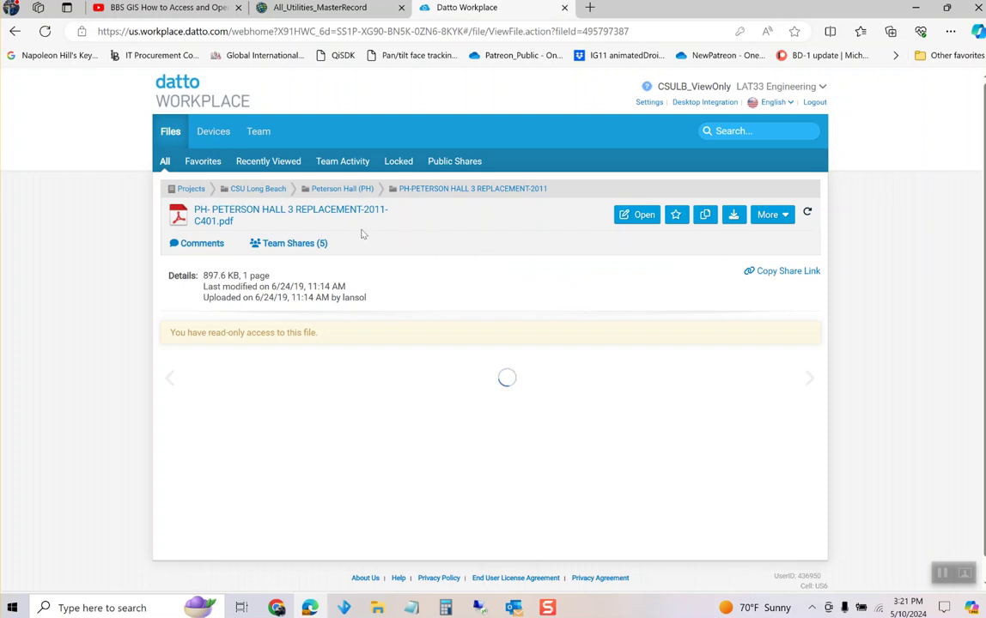
pyautogui.click(329, 212)
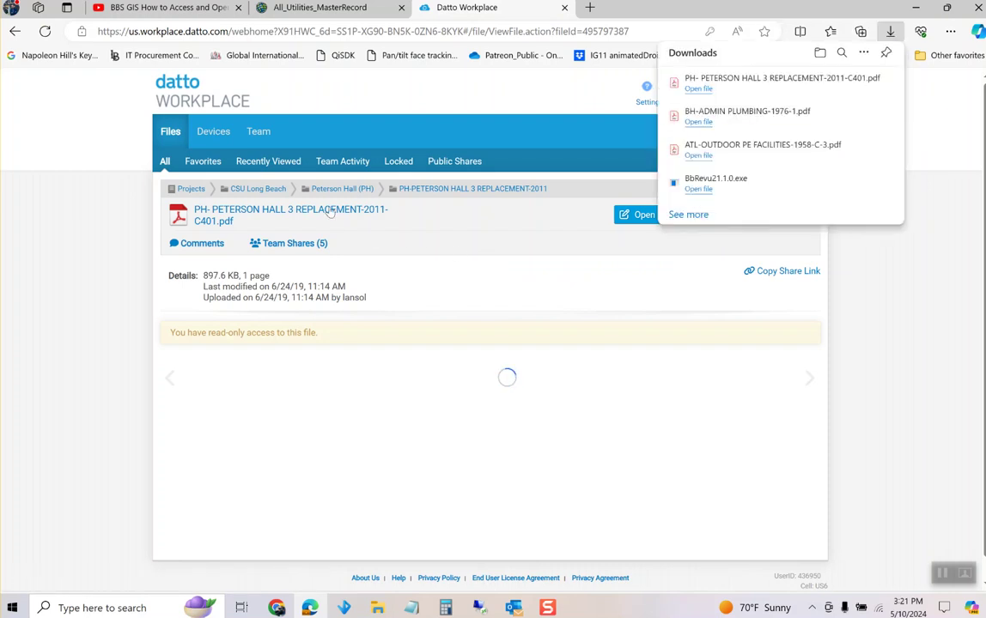
pyautogui.click(698, 88)
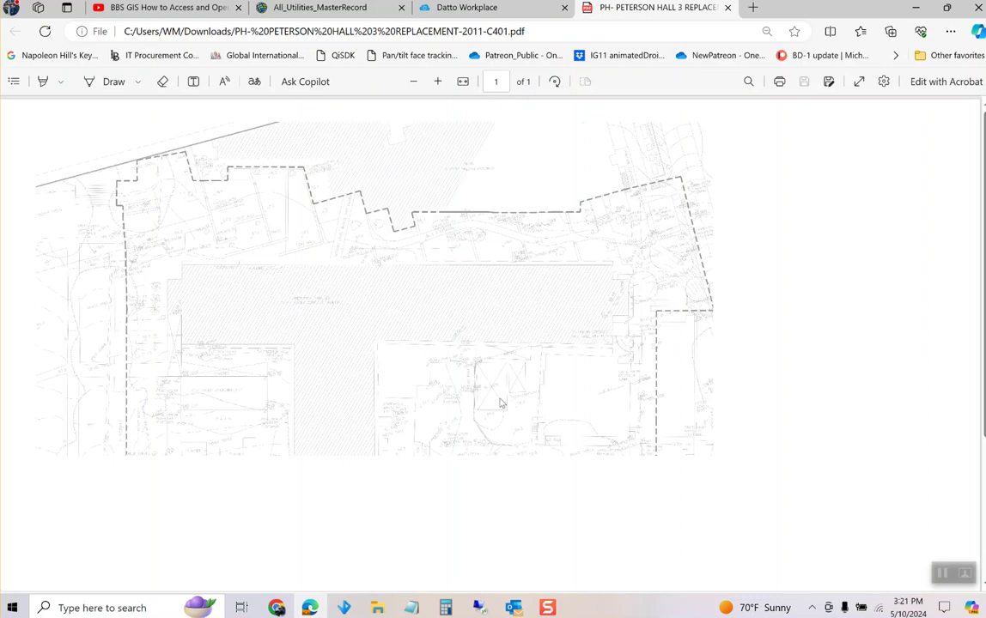
pyautogui.scroll(-1, 502, 403)
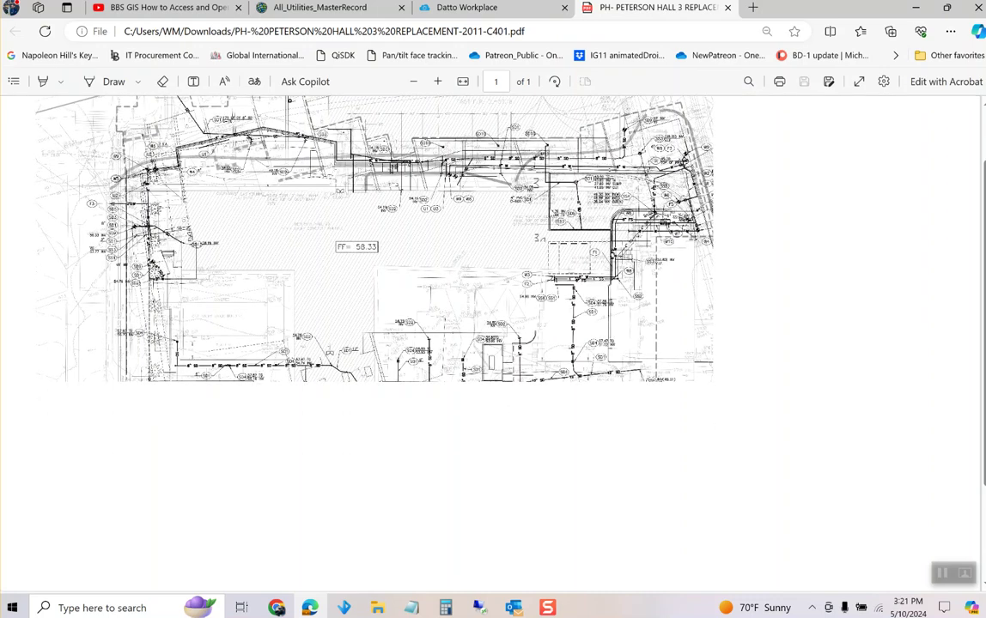
pyautogui.scroll(1, 450, 261)
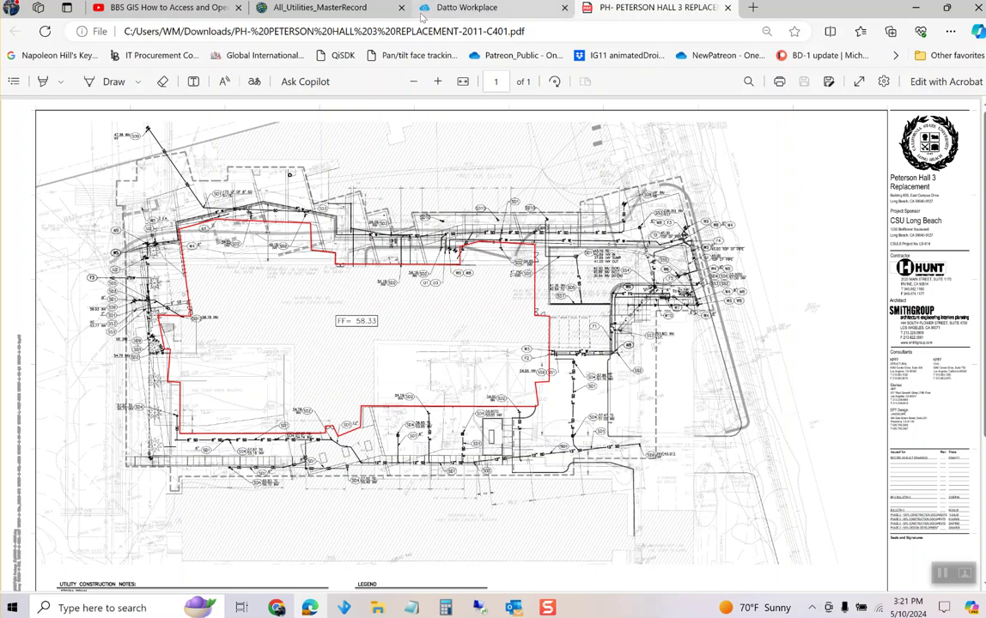
# Back on the All_Utilities_MasterRecord map, dismiss the sewer line popup, zoom out, and show print options.
pyautogui.click(322, 9)
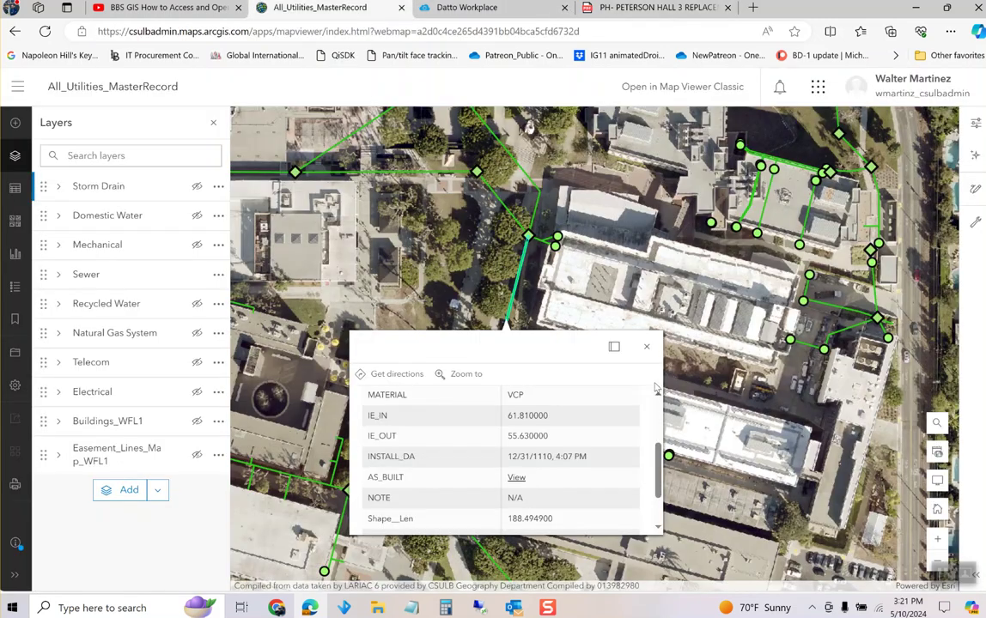
pyautogui.click(646, 346)
pyautogui.scroll(-2, 652, 321)
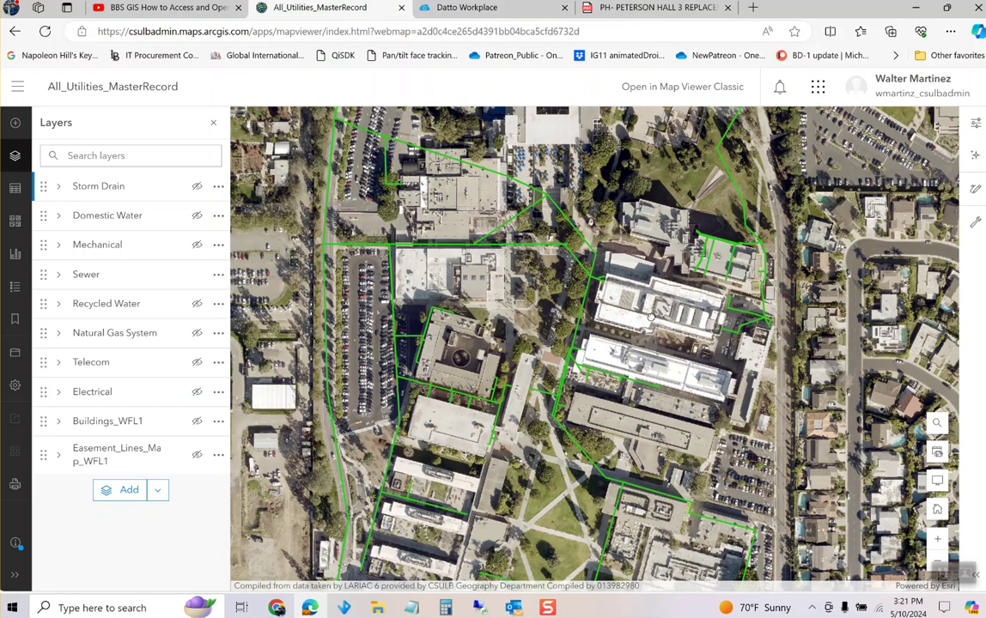
pyautogui.scroll(2, 657, 297)
pyautogui.scroll(-2, 584, 198)
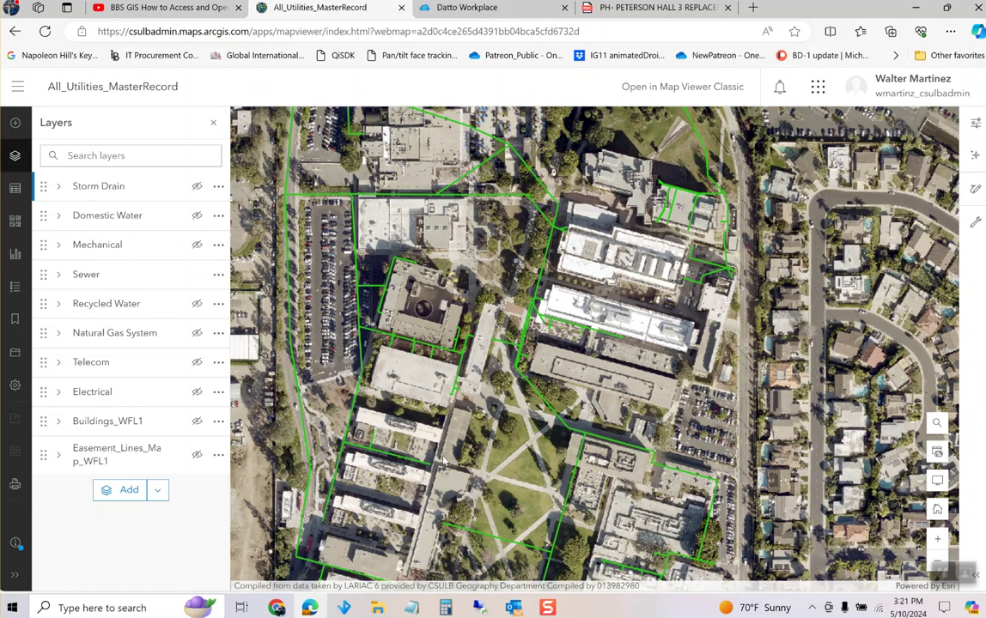
pyautogui.click(15, 483)
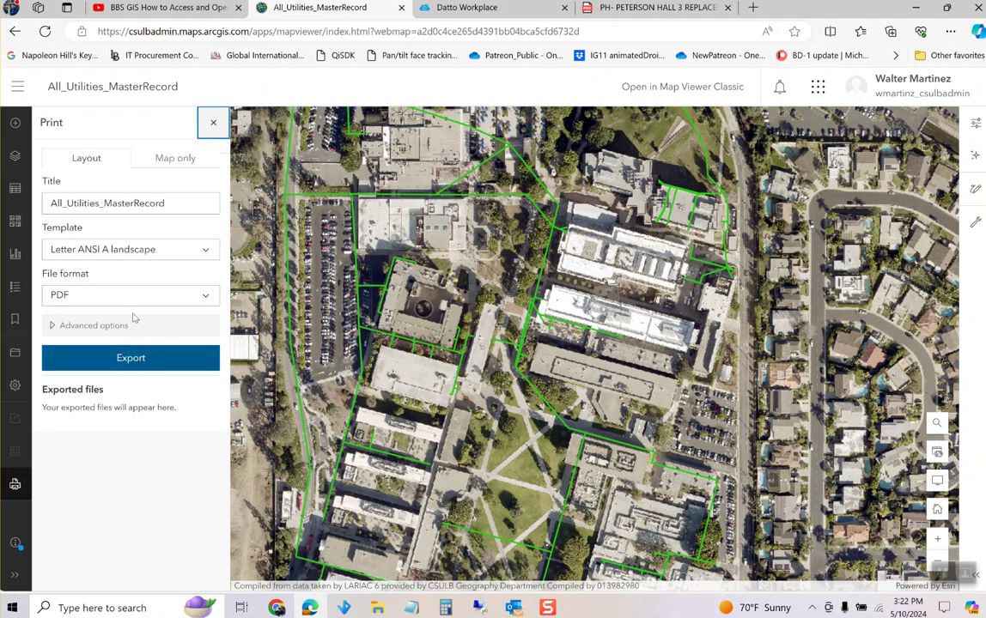
# Export the Letter ANSI A landscape PDF and open All_Utilities_MasterRecord.pdf showing the 1:2,370 sewer map.
pyautogui.click(113, 363)
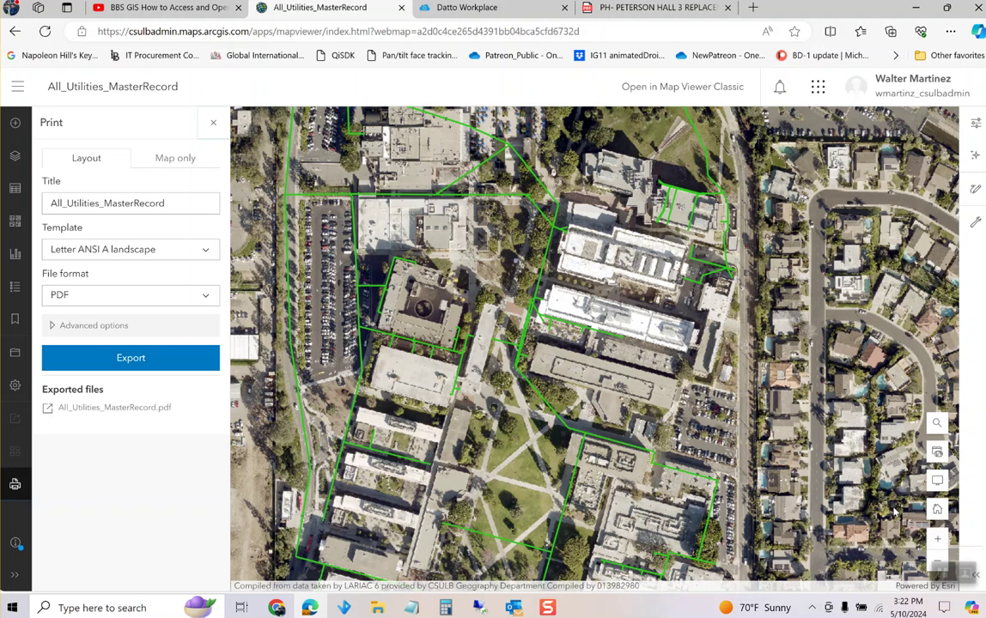
pyautogui.click(142, 409)
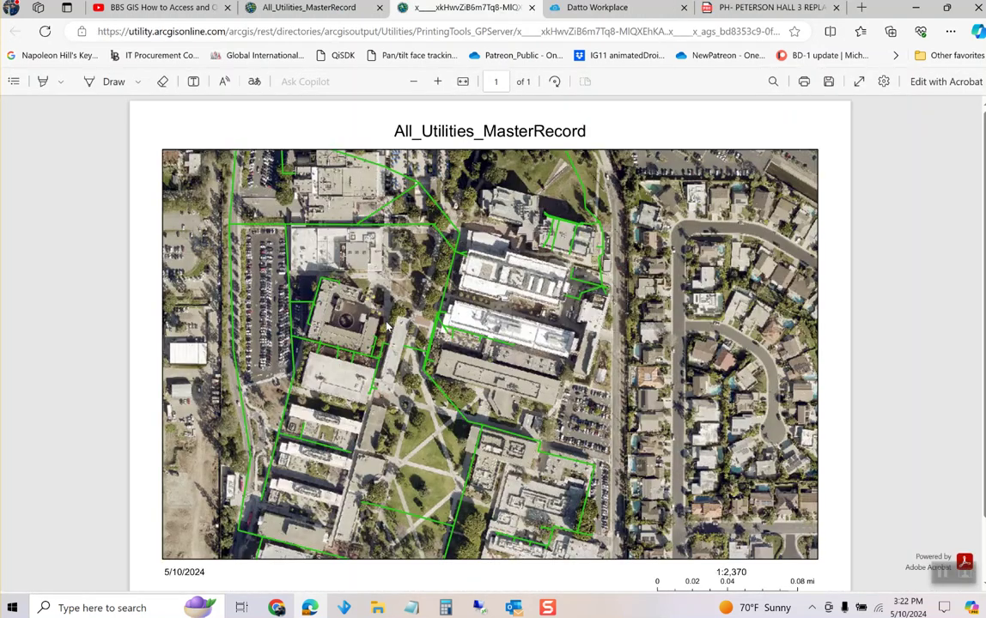